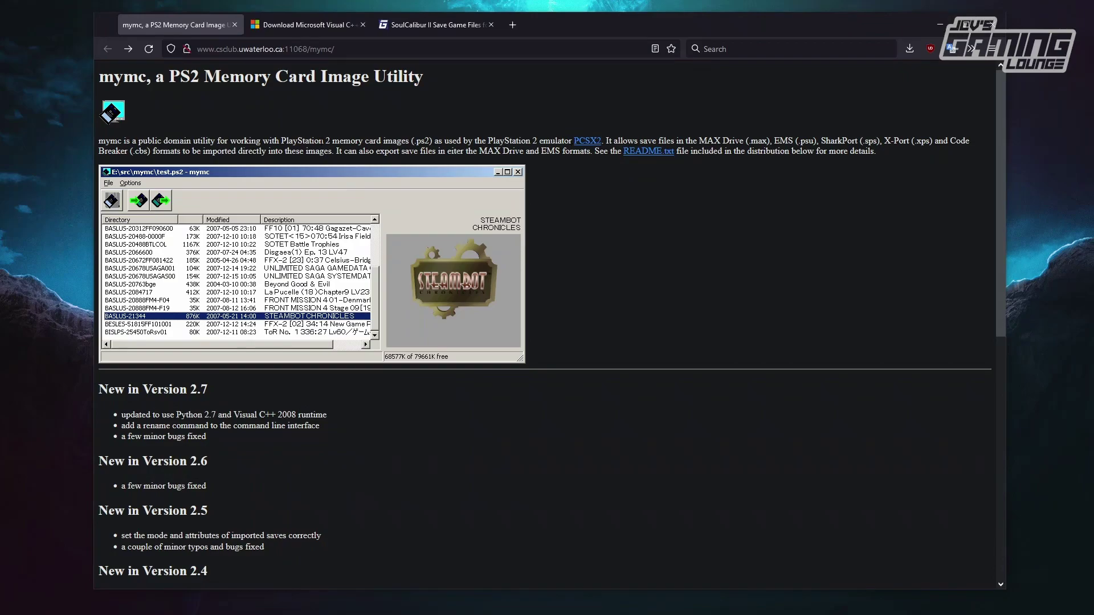
# Download the Windows release mymc-alpha-2.7.zip from the mymc page into Downloads.
pyautogui.scroll(-8, 483, 224)
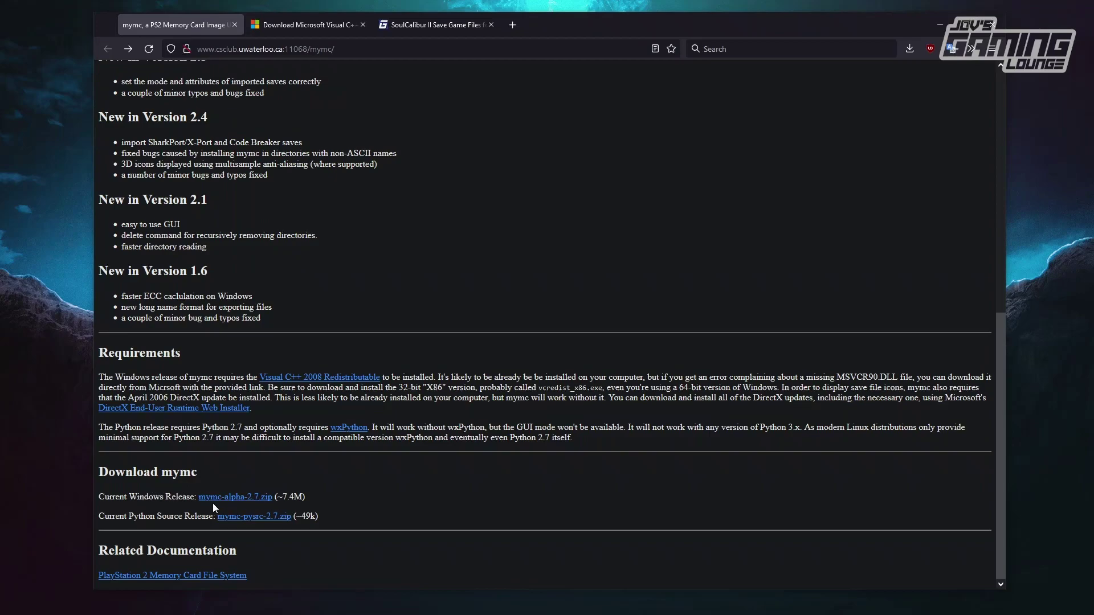
pyautogui.click(242, 498)
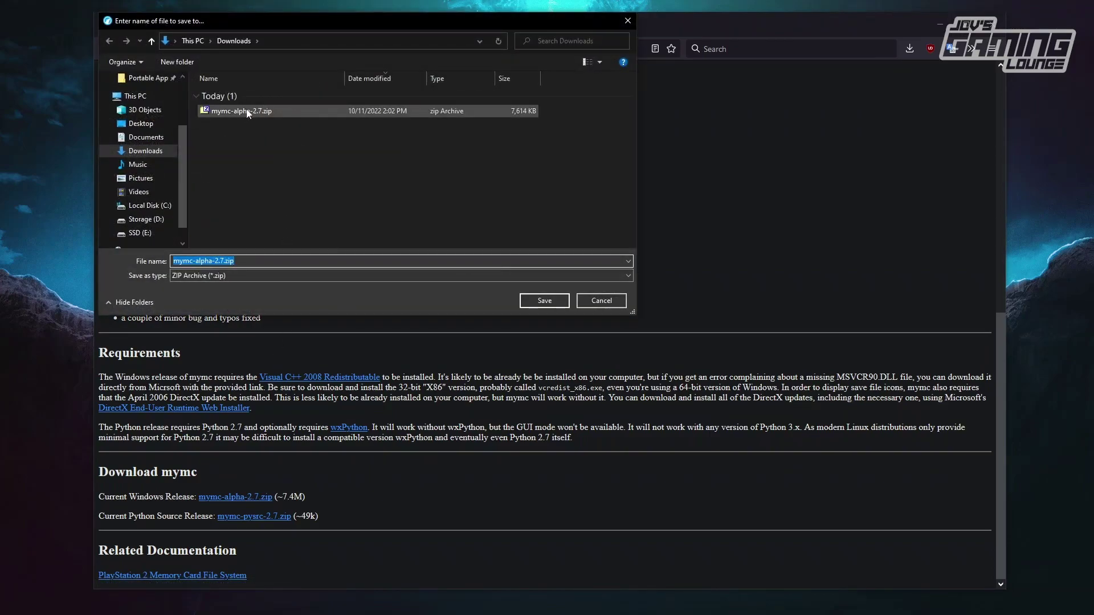
pyautogui.click(544, 300)
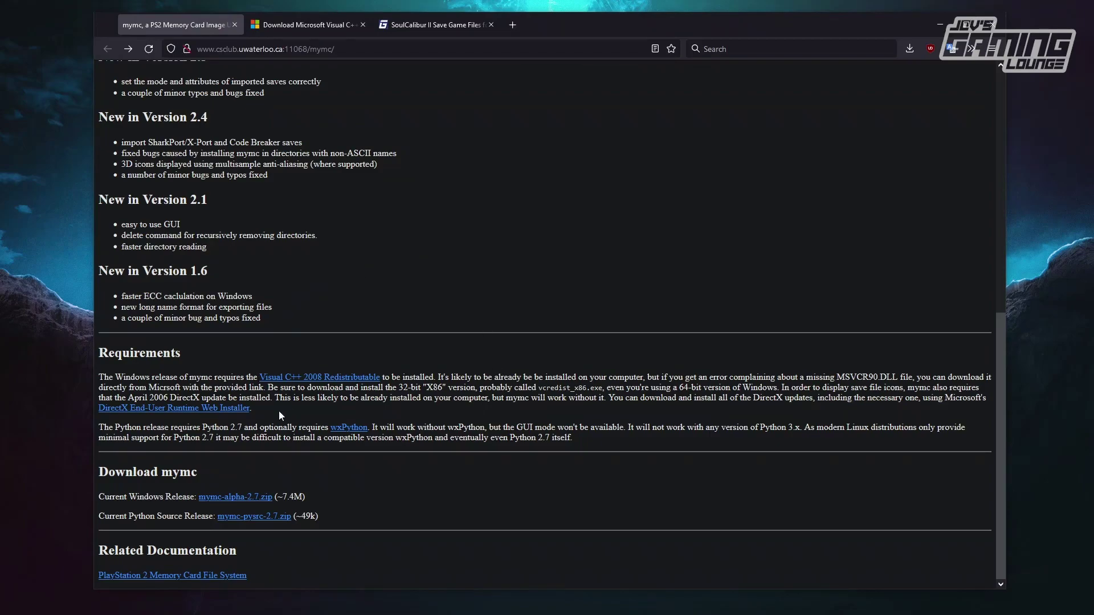
pyautogui.moveTo(98, 378); pyautogui.dragTo(385, 377)
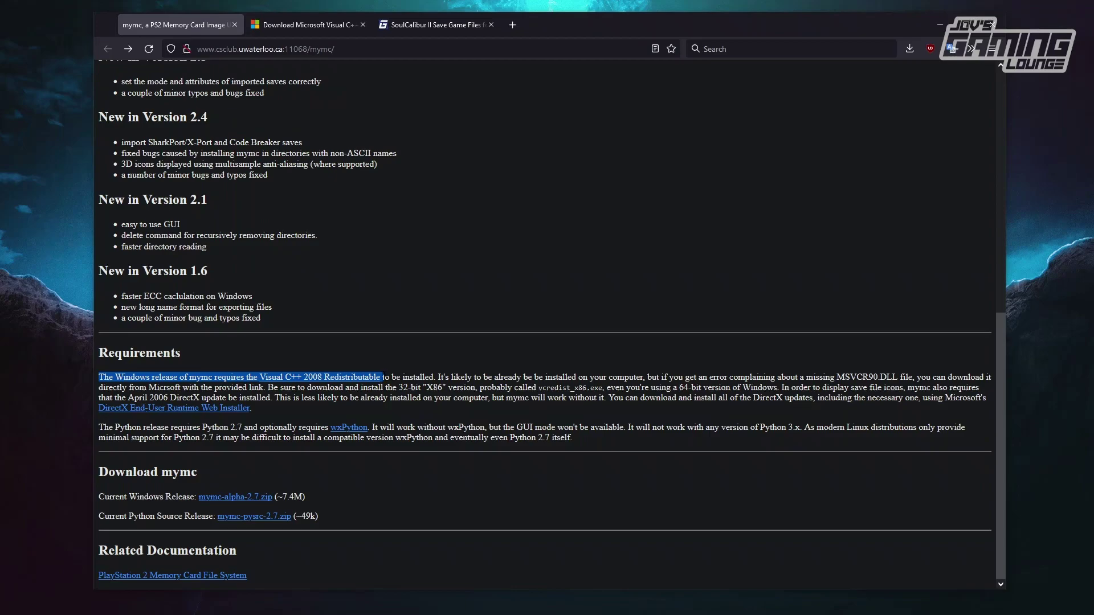
pyautogui.click(447, 387)
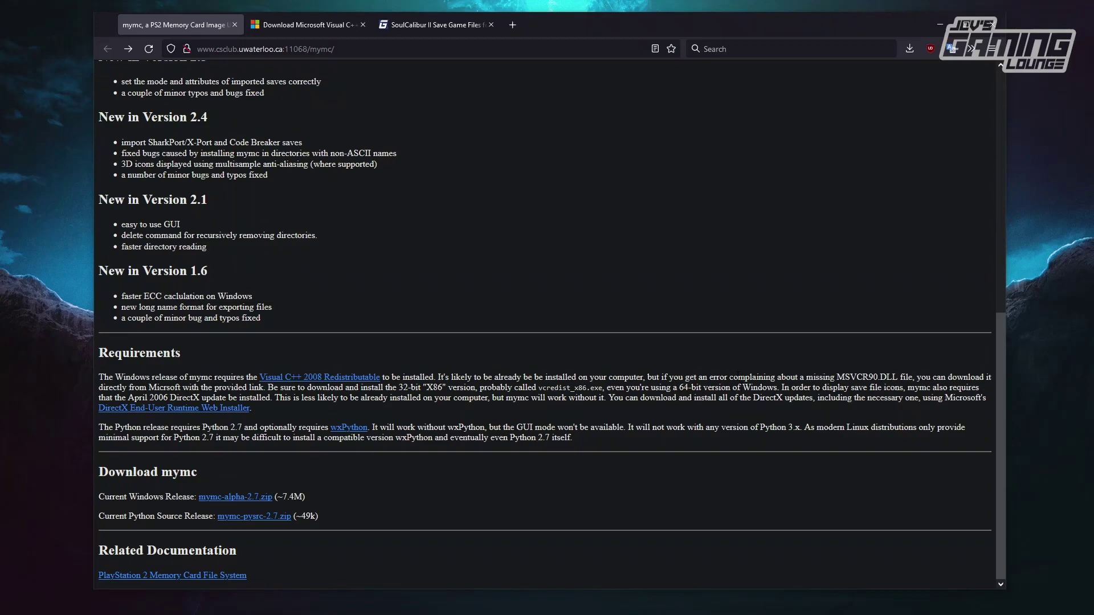
pyautogui.moveTo(698, 377); pyautogui.dragTo(917, 377)
pyautogui.click(401, 356)
# Download the 32-bit vcredist_x86.exe redistributable, then bring up the GameFAQs SoulCalibur II saves page.
pyautogui.click(301, 25)
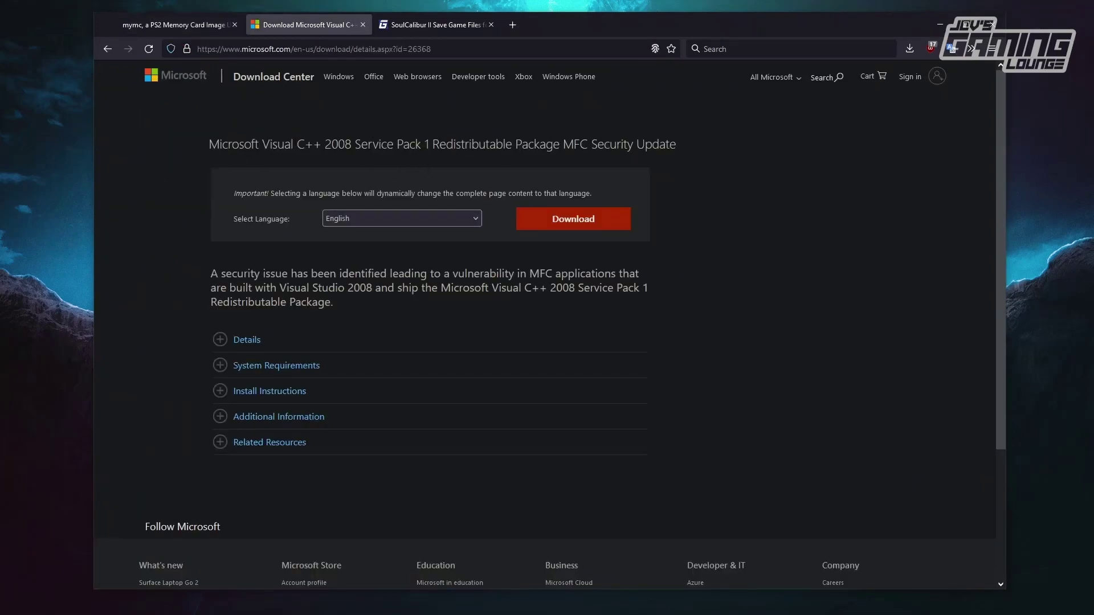
pyautogui.click(176, 25)
pyautogui.click(303, 25)
pyautogui.click(570, 221)
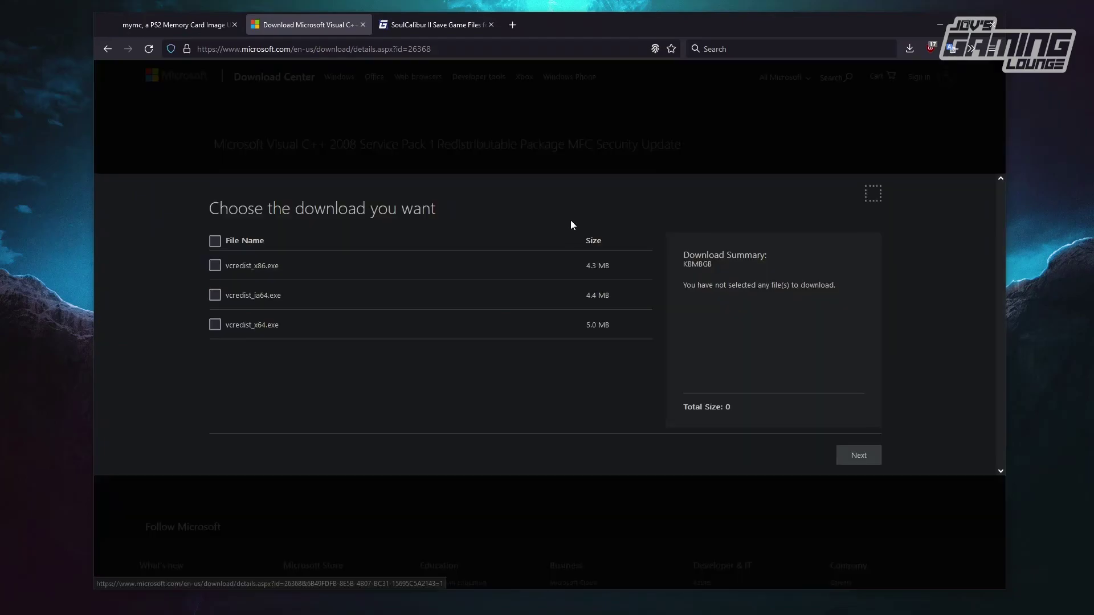
pyautogui.click(215, 266)
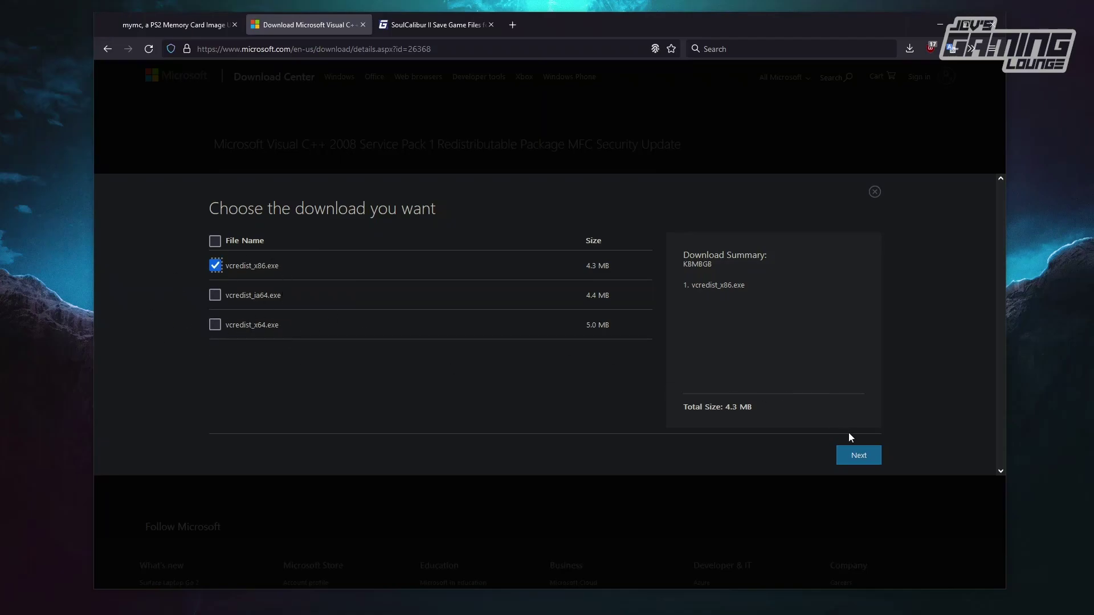
pyautogui.click(857, 455)
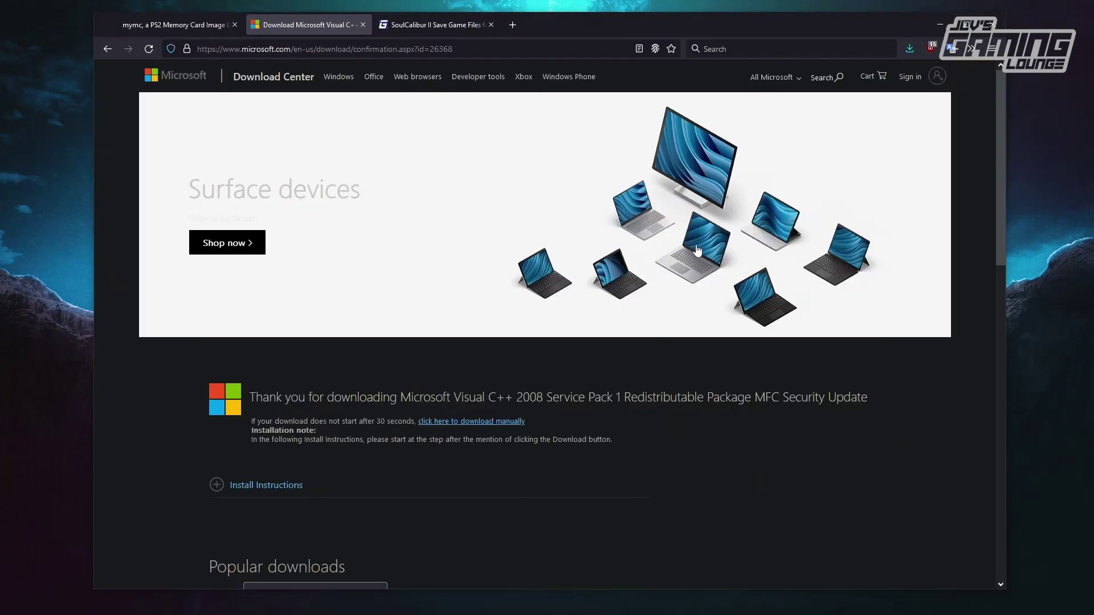
pyautogui.click(425, 26)
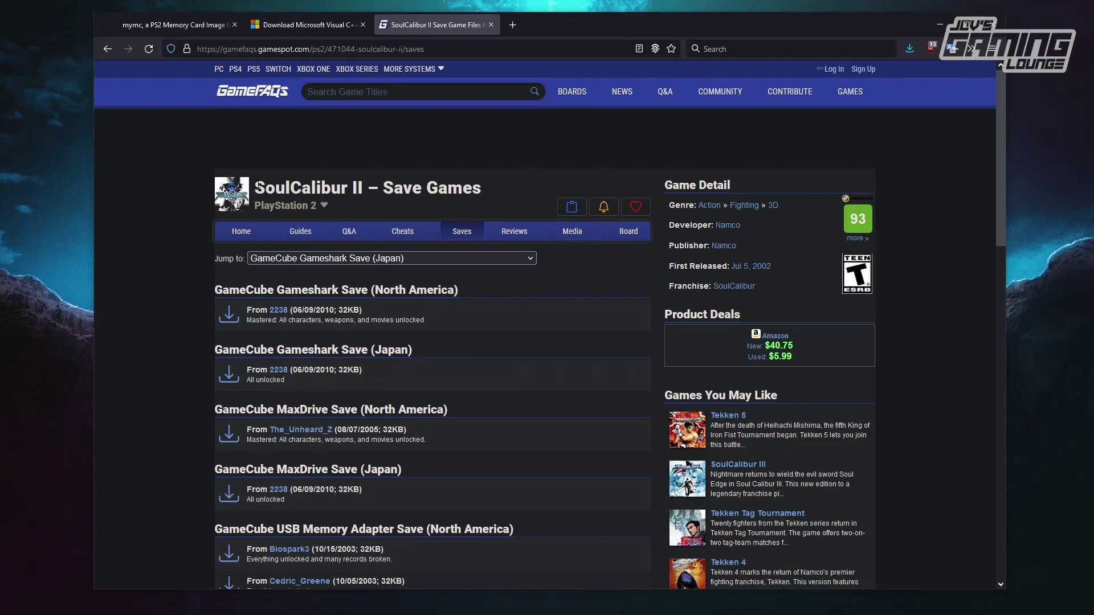
# Save the North America Max Drive 'Everything unlocked' save as soulcalibur-ii.9709.max in Downloads.
pyautogui.moveTo(256, 185); pyautogui.dragTo(468, 182)
pyautogui.click(497, 184)
pyautogui.scroll(-10, 517, 172)
pyautogui.scroll(-2, 614, 194)
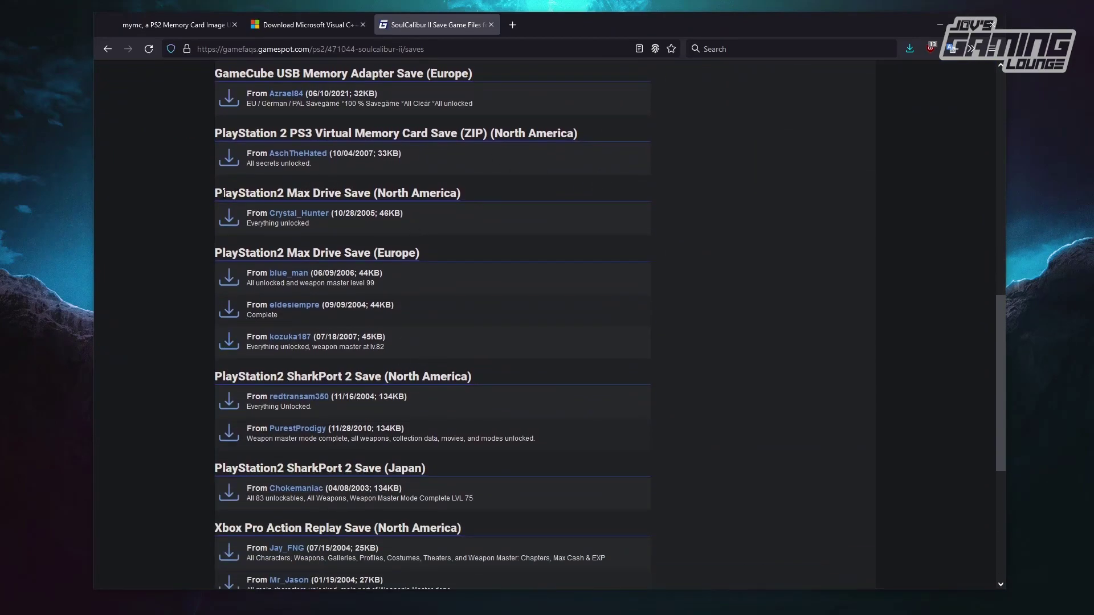
pyautogui.moveTo(215, 198); pyautogui.dragTo(245, 587)
pyautogui.click(245, 587)
pyautogui.tripleClick(245, 223)
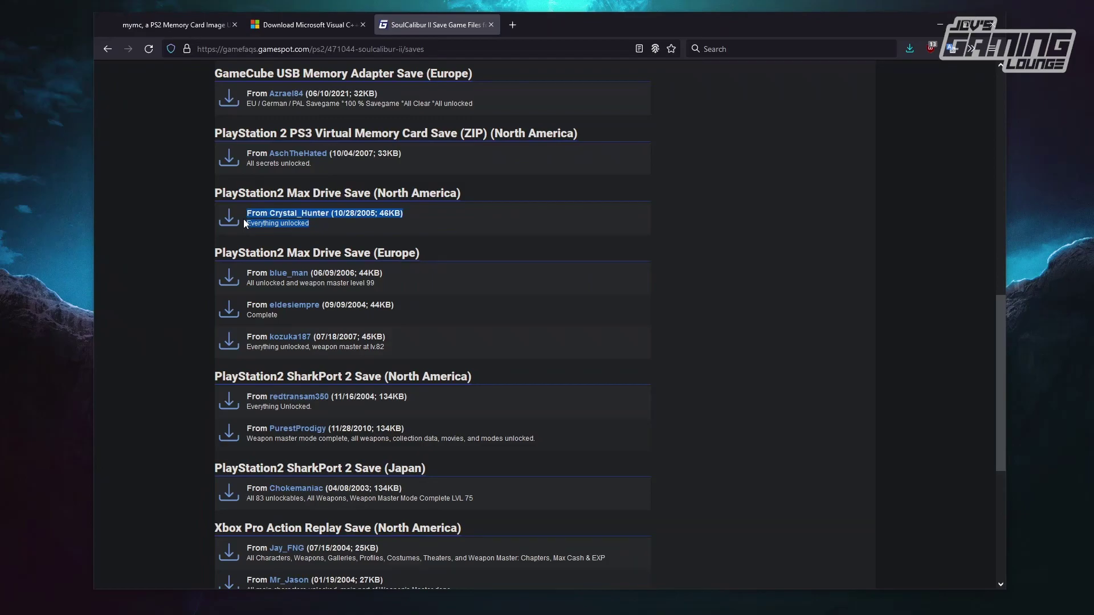
pyautogui.click(285, 225)
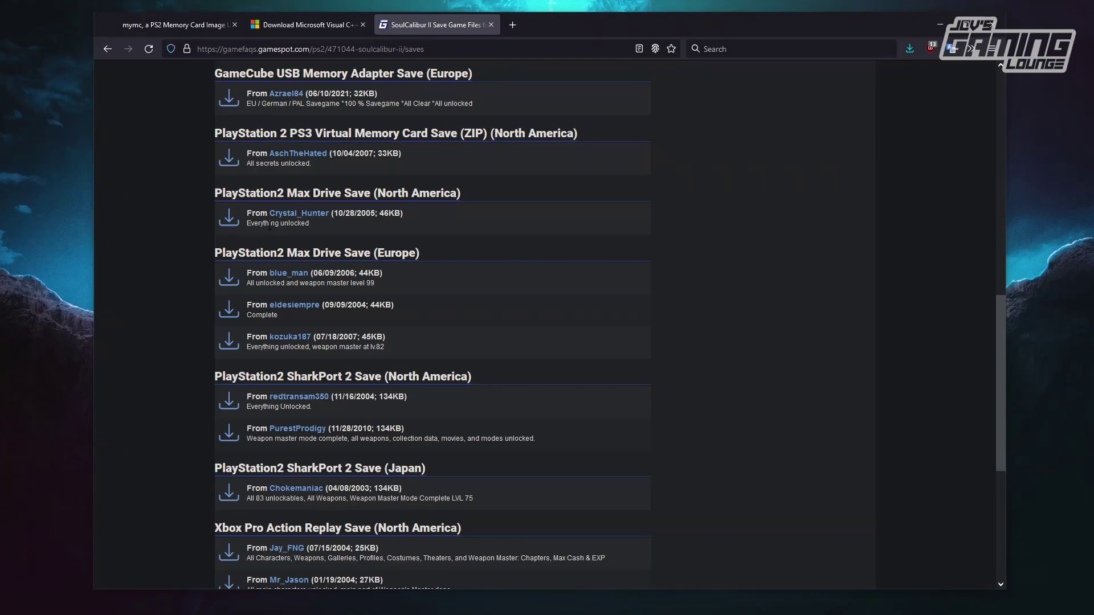
pyautogui.click(231, 218)
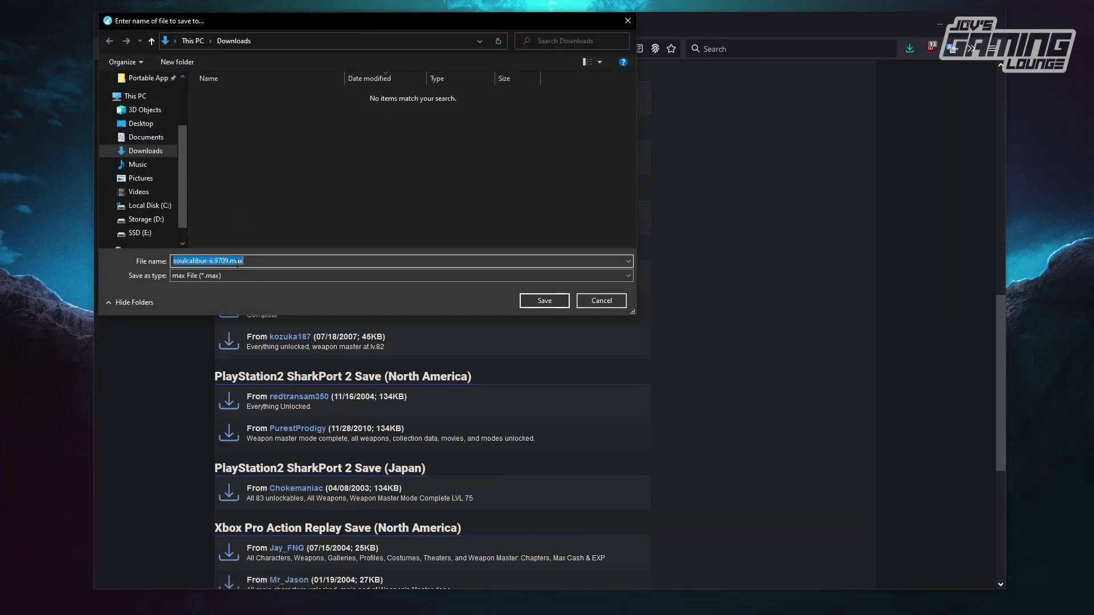
pyautogui.click(549, 302)
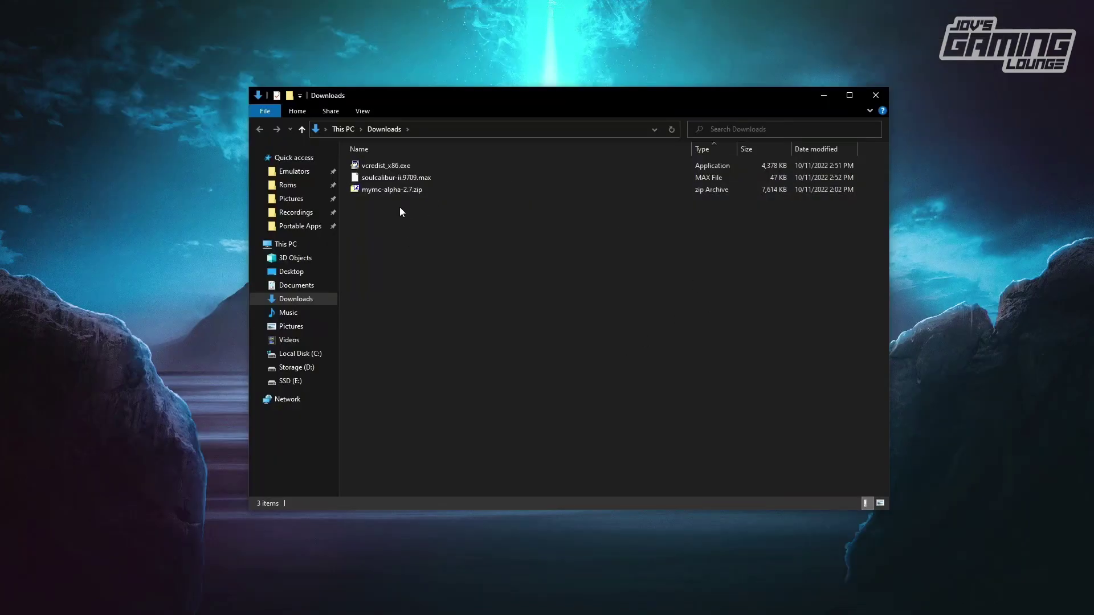
# Extract mymc-alpha-2.7.zip with 7-Zip into its own mymc-alpha-2.7 folder.
pyautogui.click(386, 192)
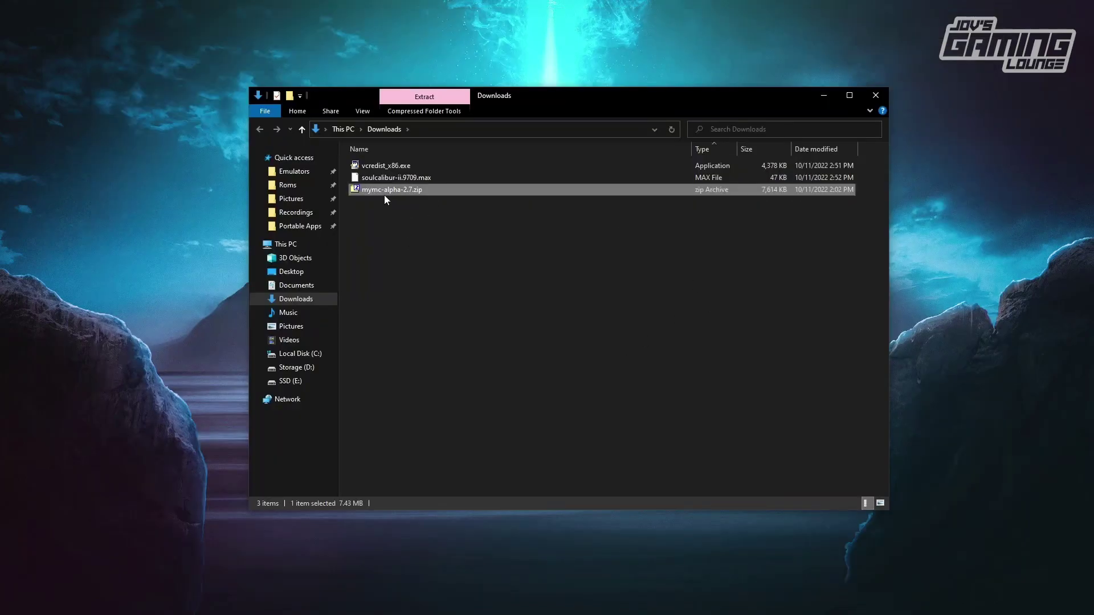
pyautogui.rightClick(395, 193)
pyautogui.moveTo(524, 238)
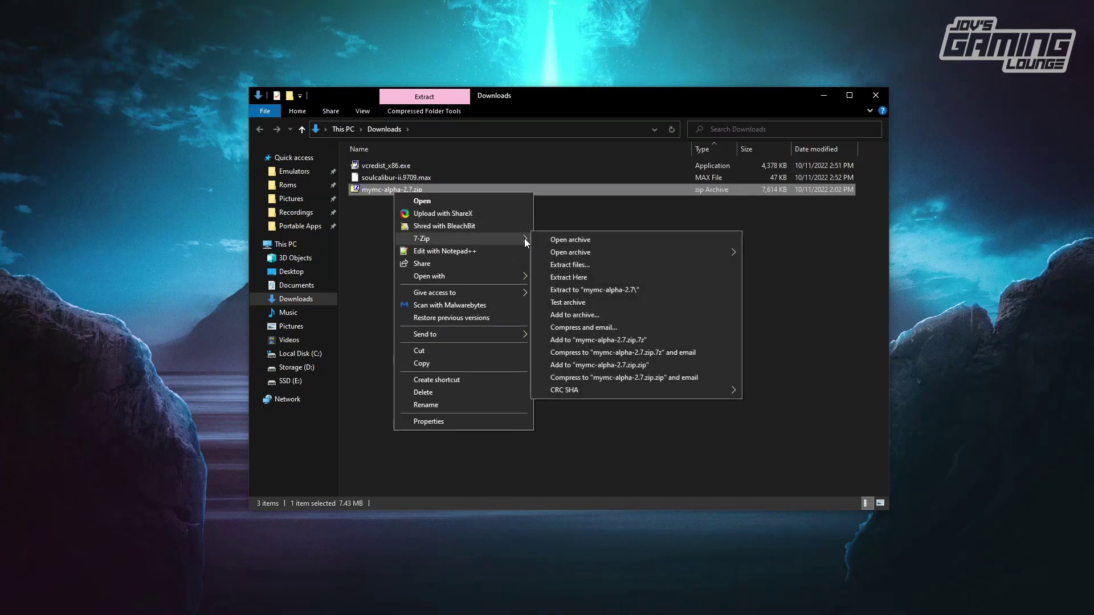
pyautogui.click(621, 290)
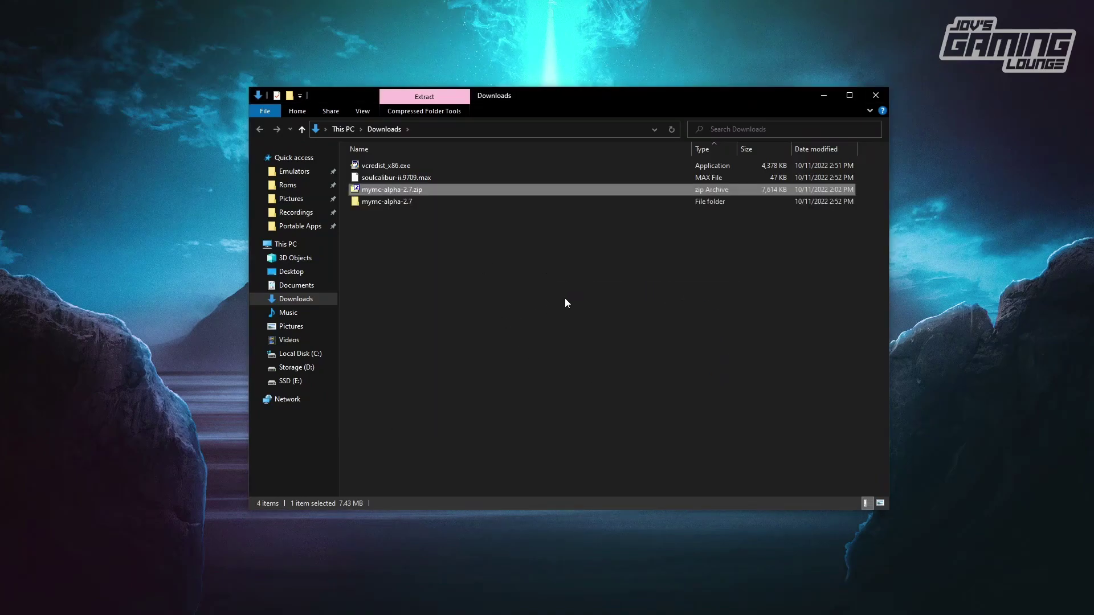
pyautogui.click(565, 265)
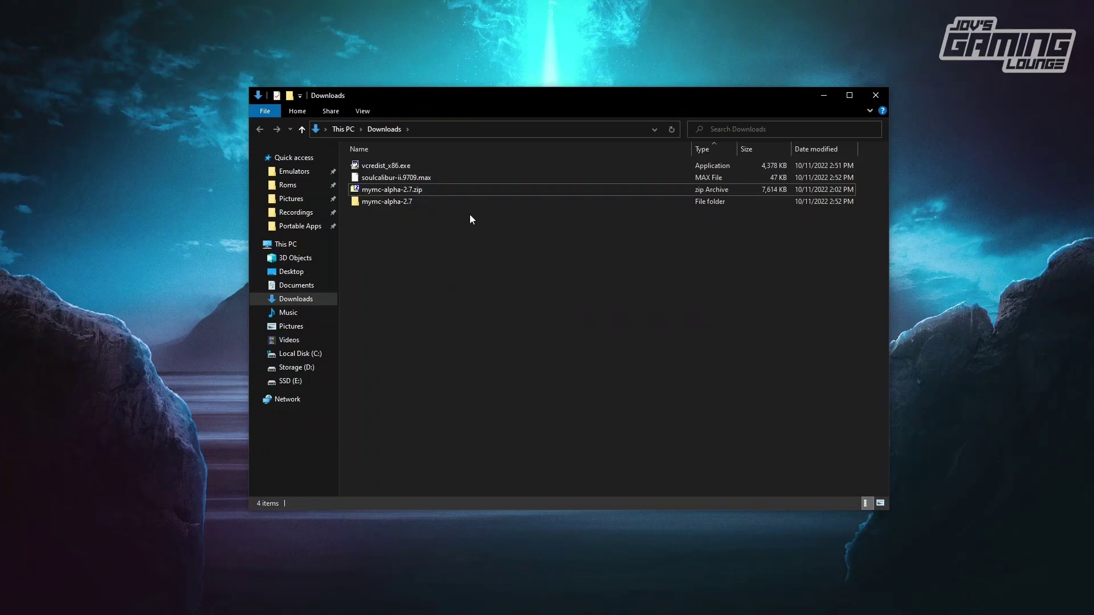
# Open the mymc-alpha-2.7 folder and launch mymc-gui.exe.
pyautogui.doubleClick(399, 202)
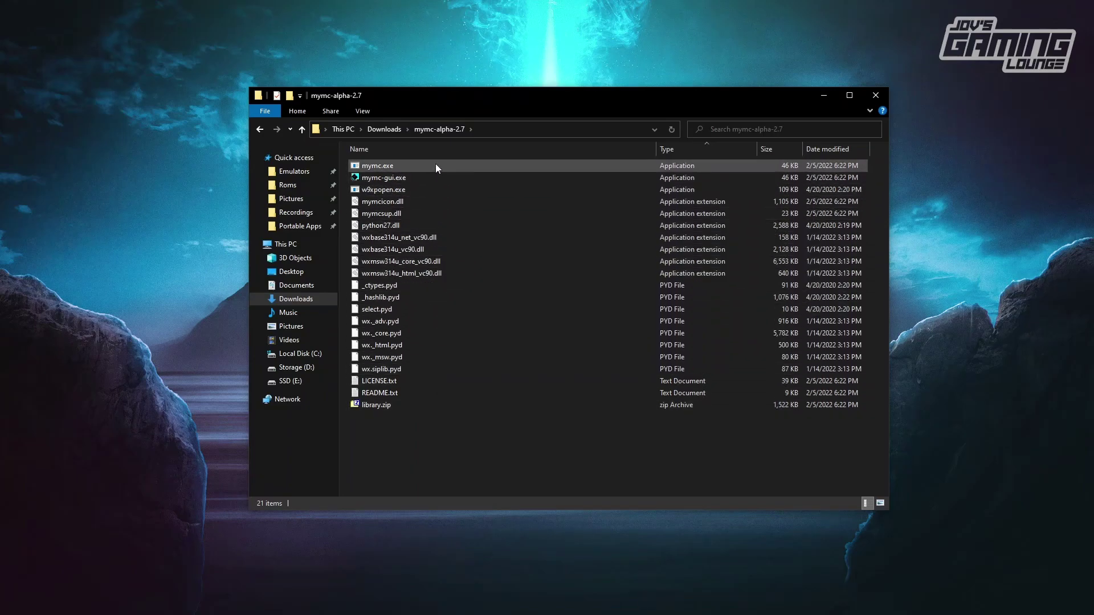
pyautogui.doubleClick(403, 179)
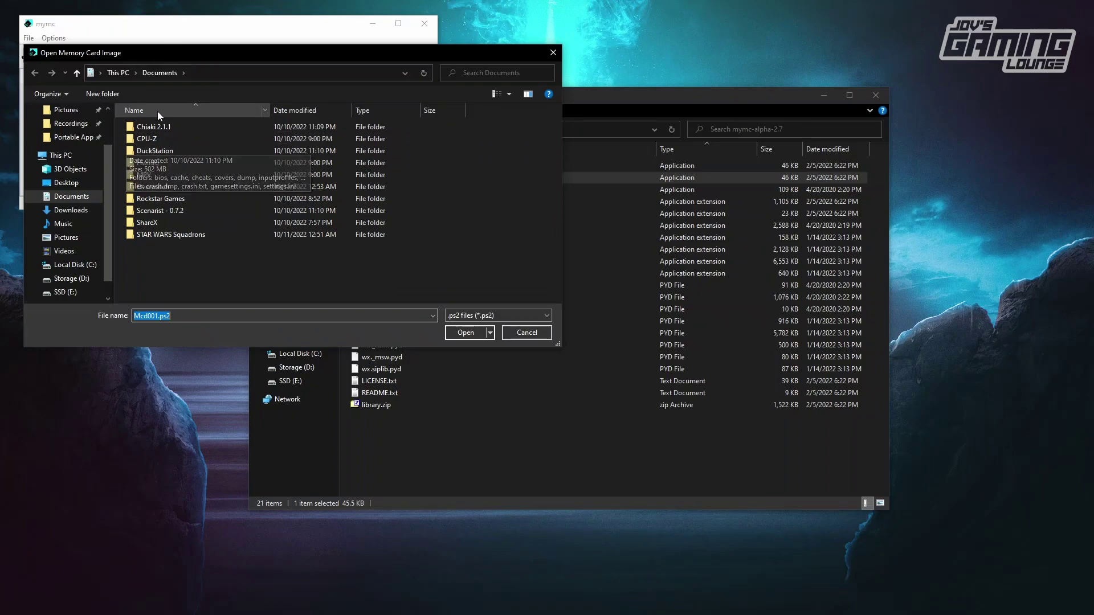
# Open Mcd001.ps2 from the PCSX2 1.7 AVX2-Qt memcards folder in mymc.
pyautogui.scroll(2, 63, 188)
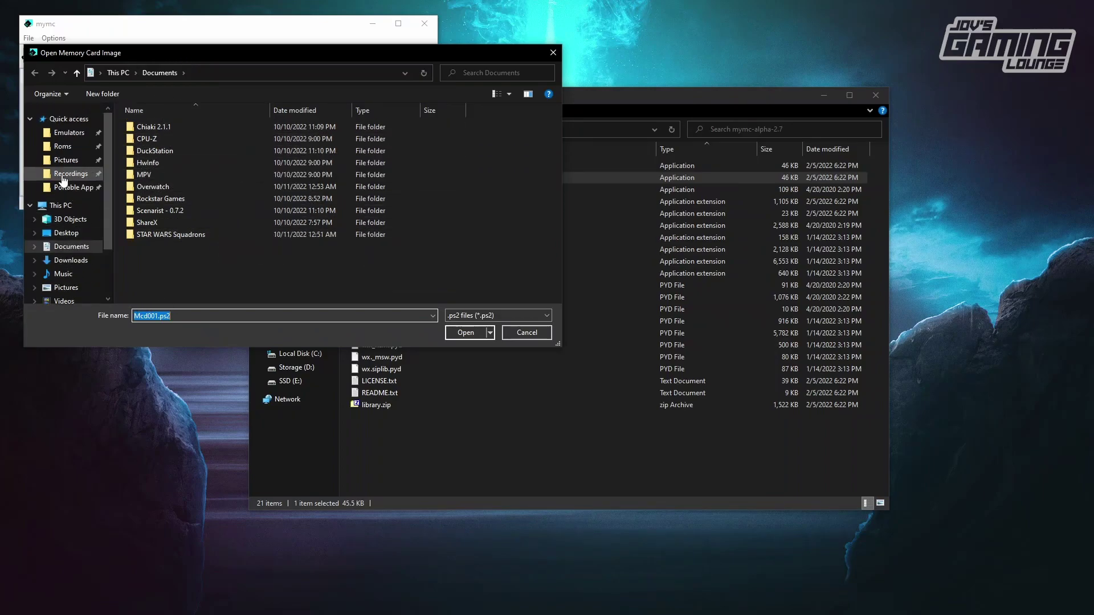
pyautogui.click(64, 132)
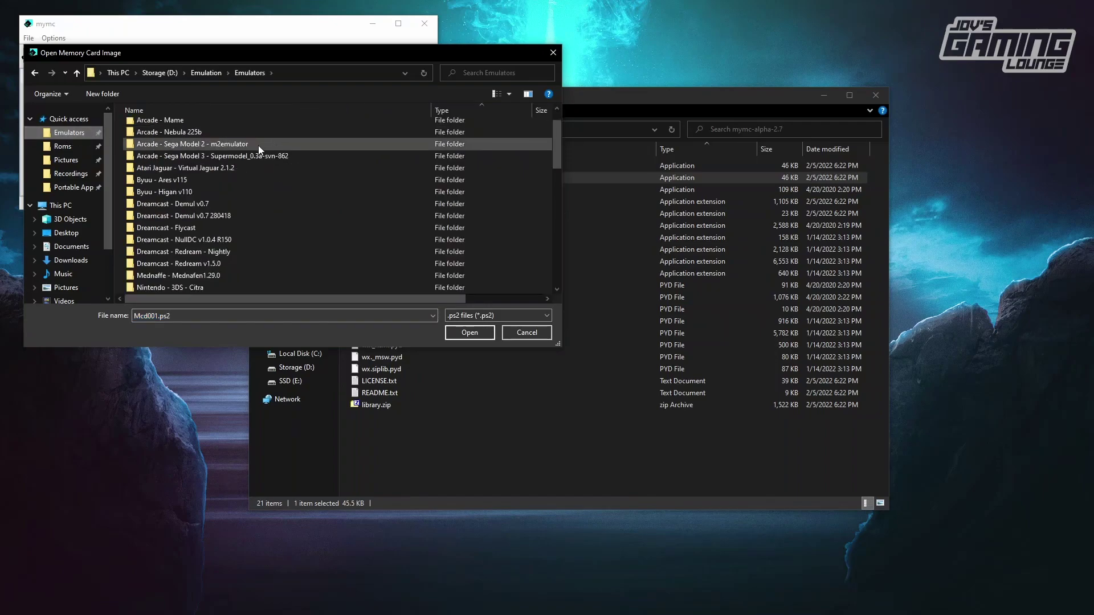
pyautogui.scroll(-3, 267, 171)
pyautogui.scroll(-5, 278, 193)
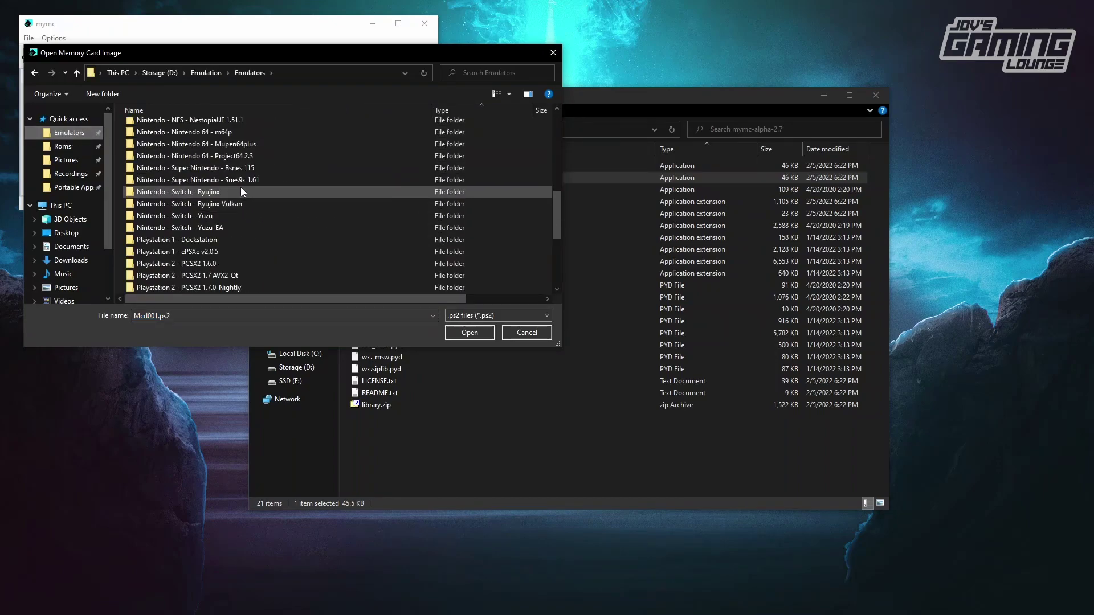
pyautogui.doubleClick(235, 204)
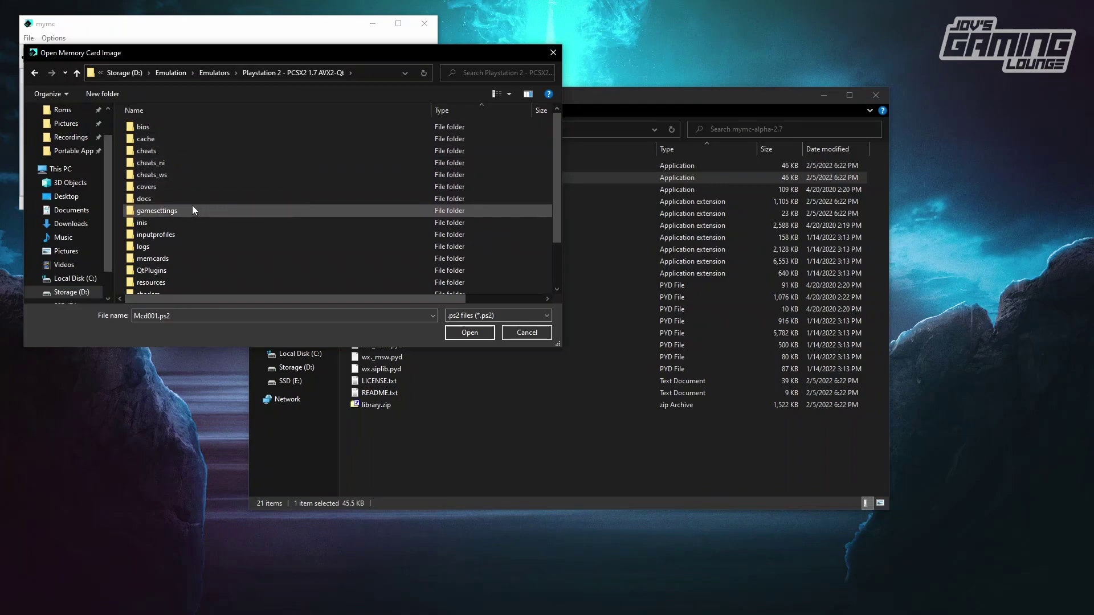
pyautogui.scroll(-1, 192, 207)
pyautogui.doubleClick(170, 226)
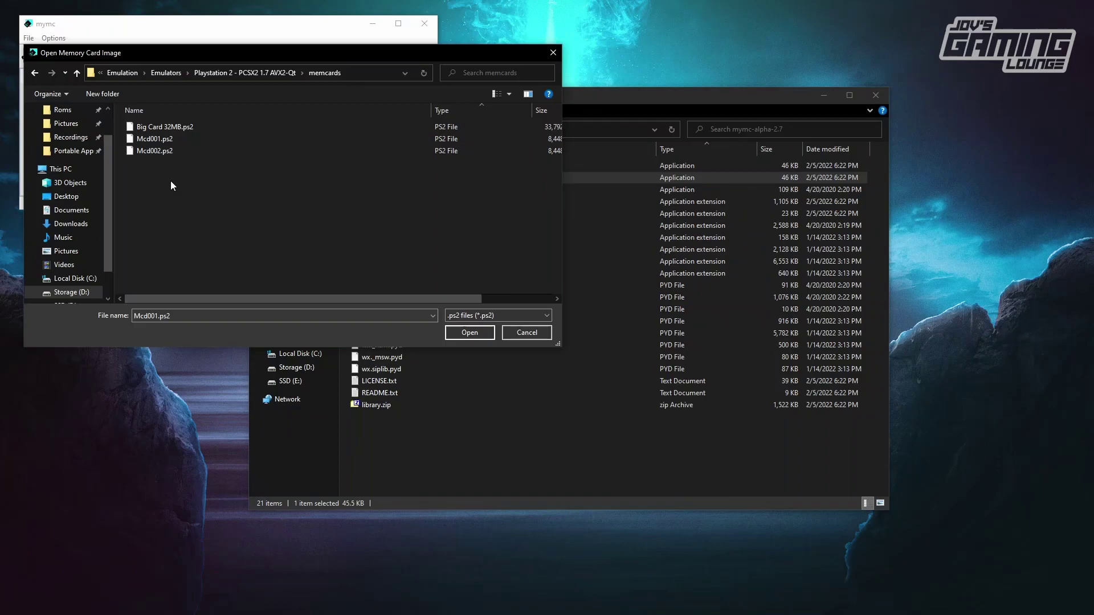
pyautogui.click(151, 140)
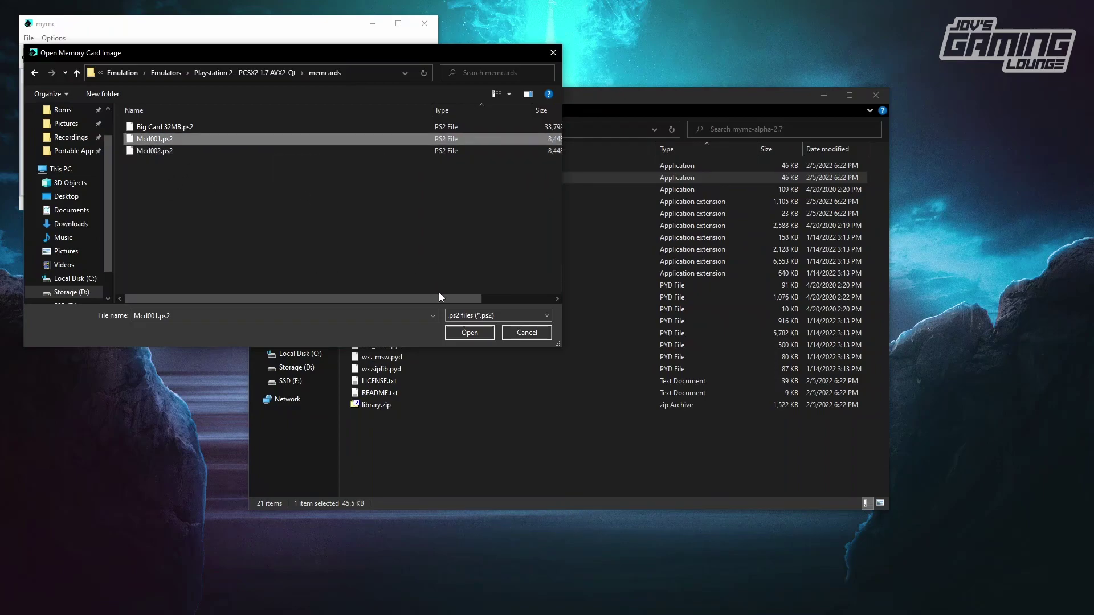
pyautogui.click(470, 334)
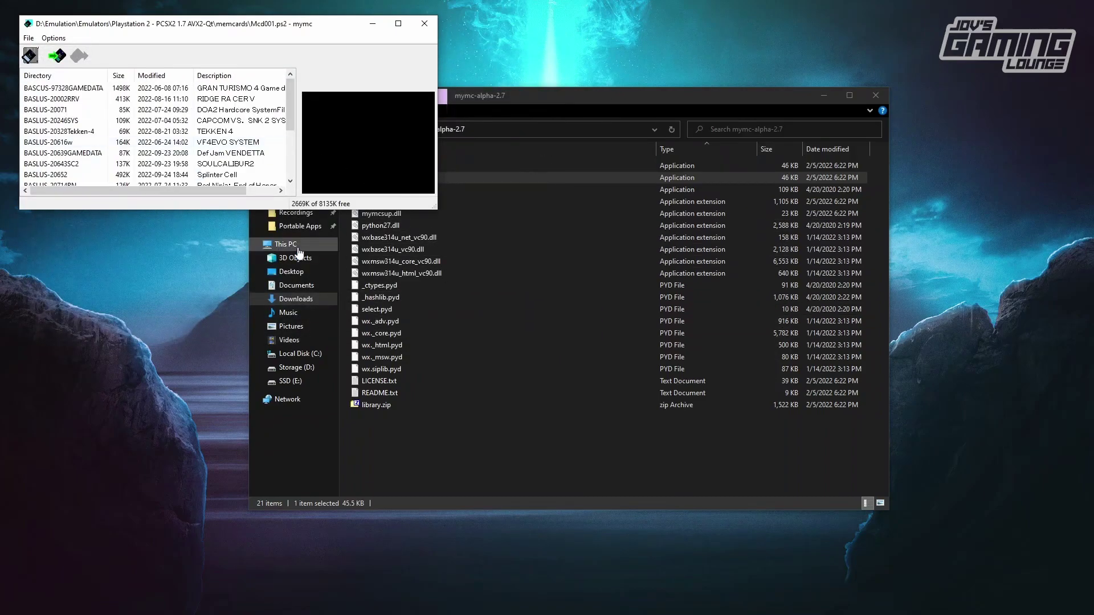
# Enlarge the mymc window and show Downloads in Explorer with soulcalibur-ii.9709.max selected.
pyautogui.moveTo(434, 208); pyautogui.dragTo(534, 311)
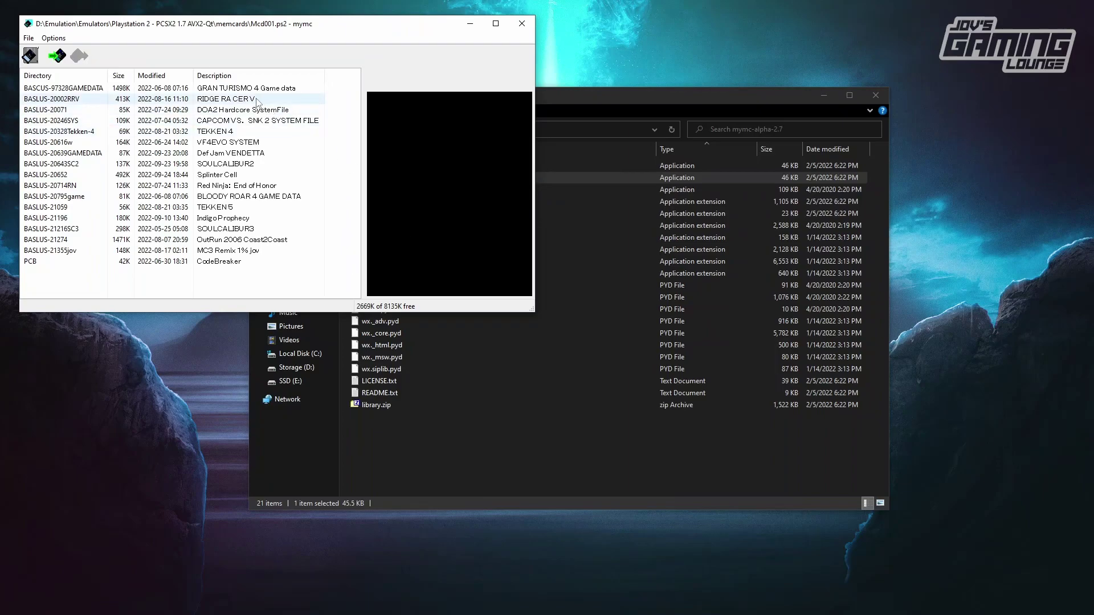
pyautogui.click(578, 480)
pyautogui.click(300, 130)
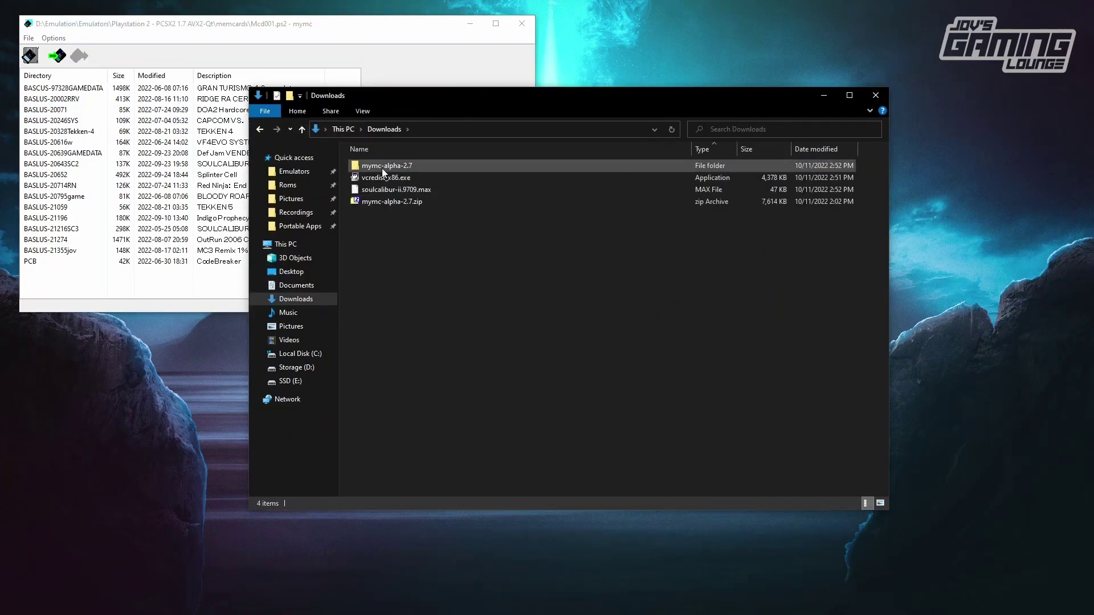
pyautogui.moveTo(484, 91); pyautogui.dragTo(626, 80)
pyautogui.click(551, 177)
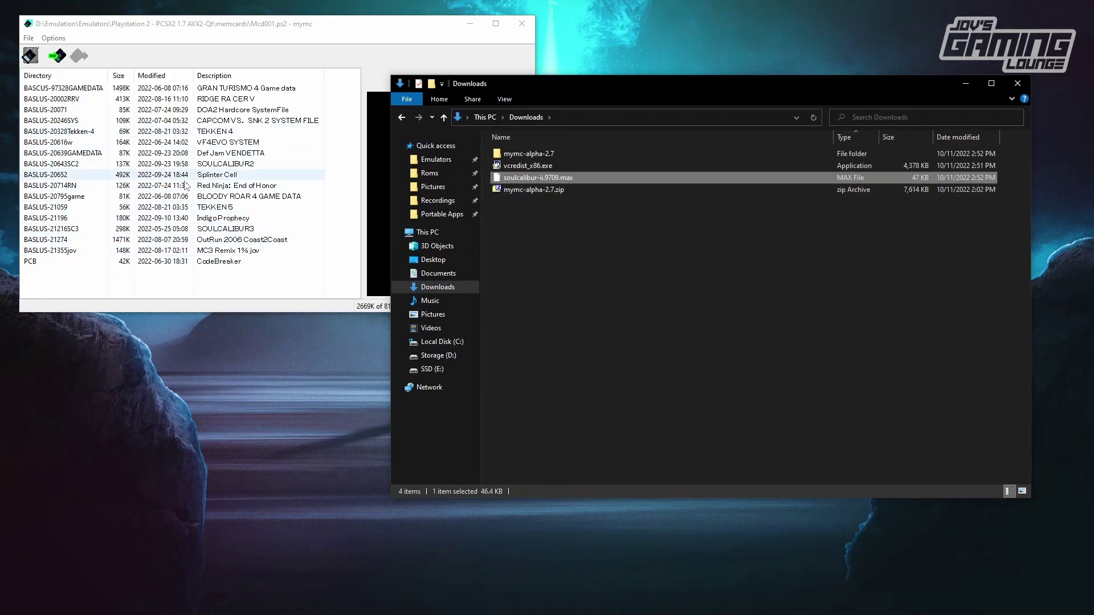
# Try importing soulcalibur-ii.9709.max from Downloads into Mcd001.ps2 as a PS2 save file.
pyautogui.click(61, 59)
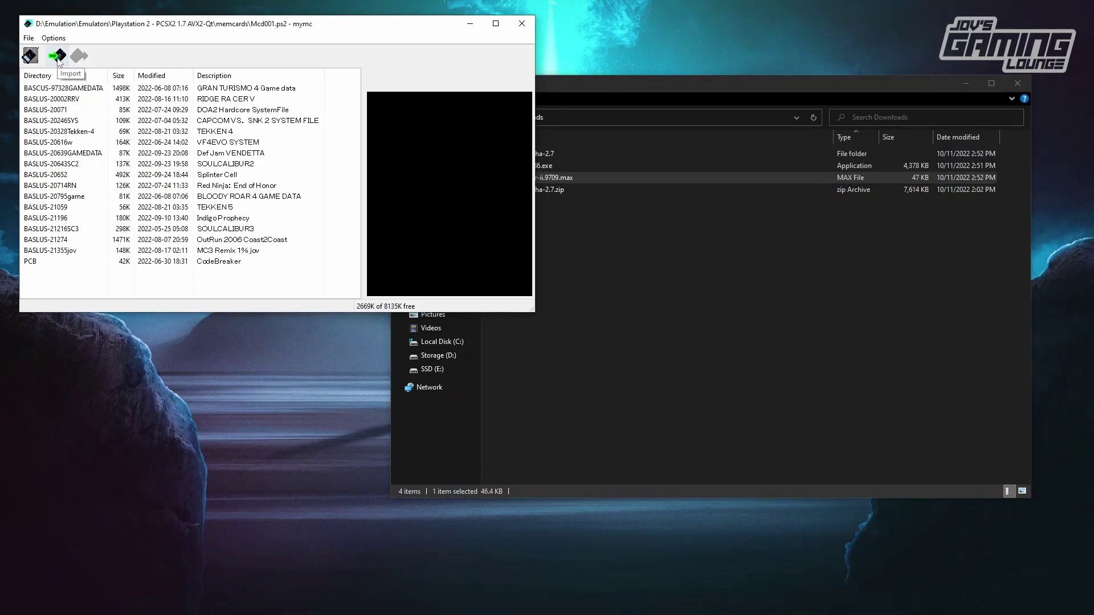
pyautogui.click(58, 58)
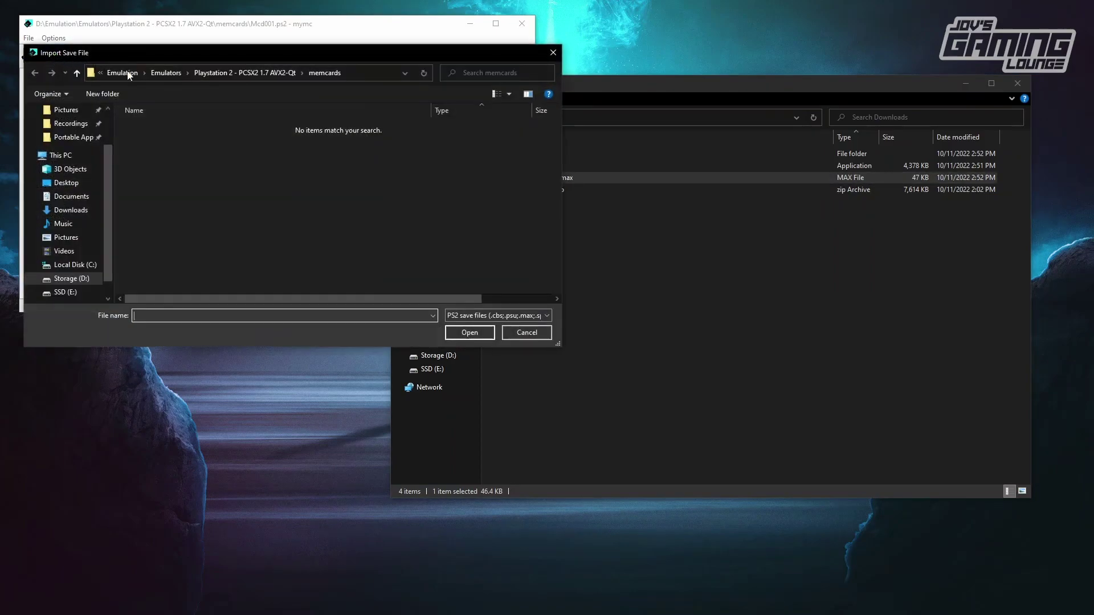
pyautogui.click(69, 209)
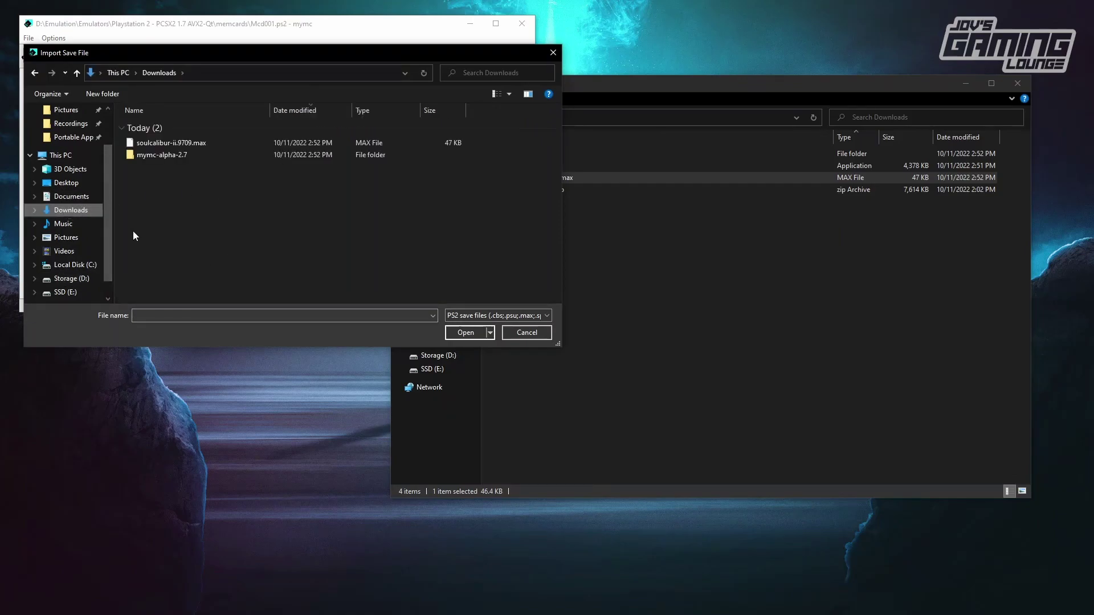
pyautogui.click(195, 144)
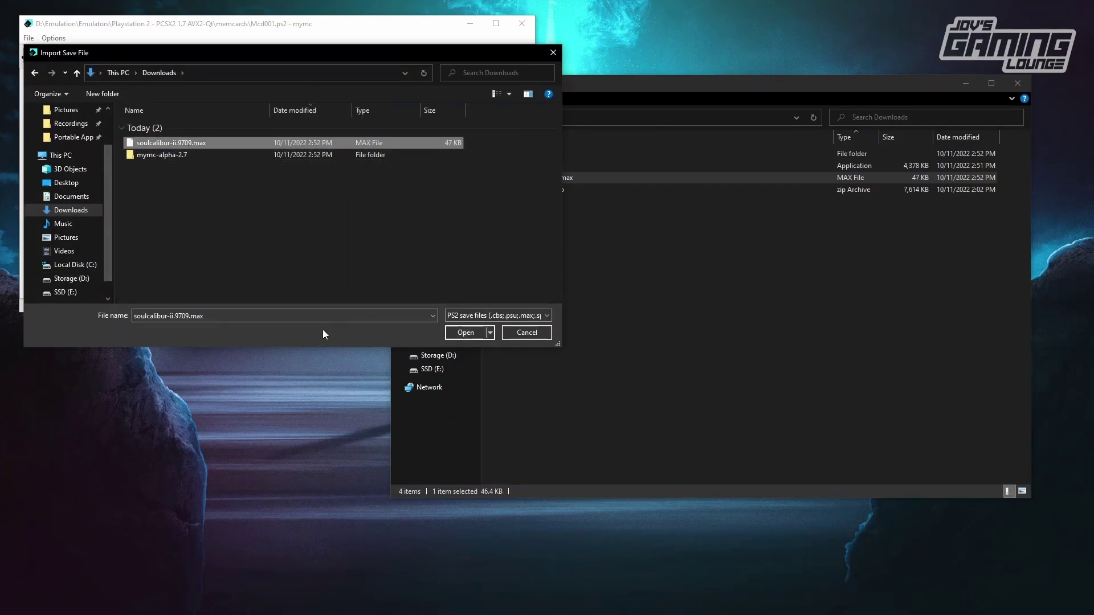
pyautogui.click(547, 319)
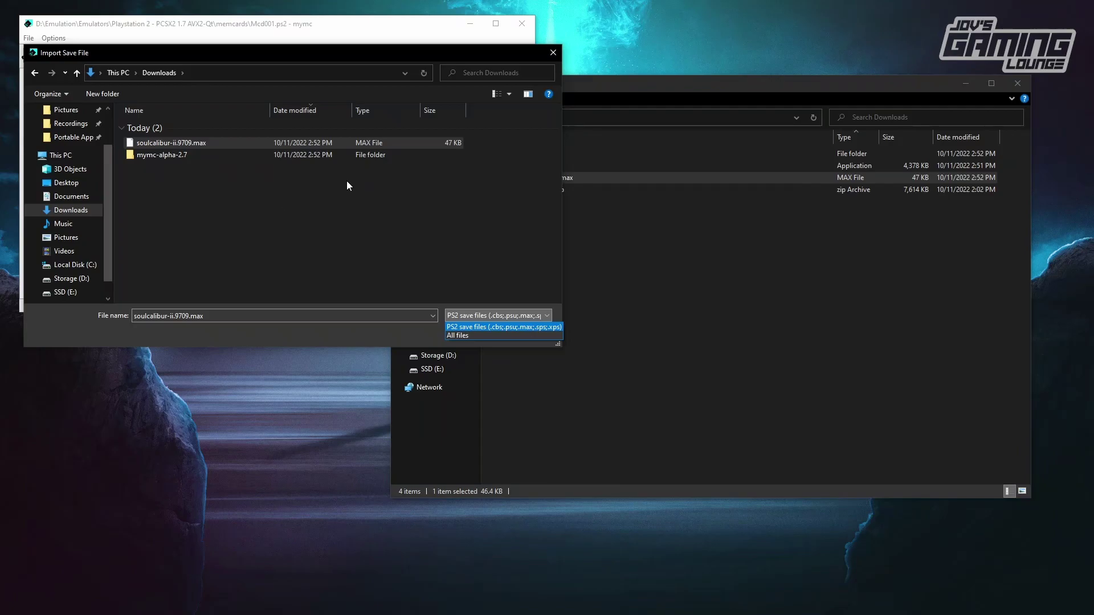
pyautogui.click(396, 261)
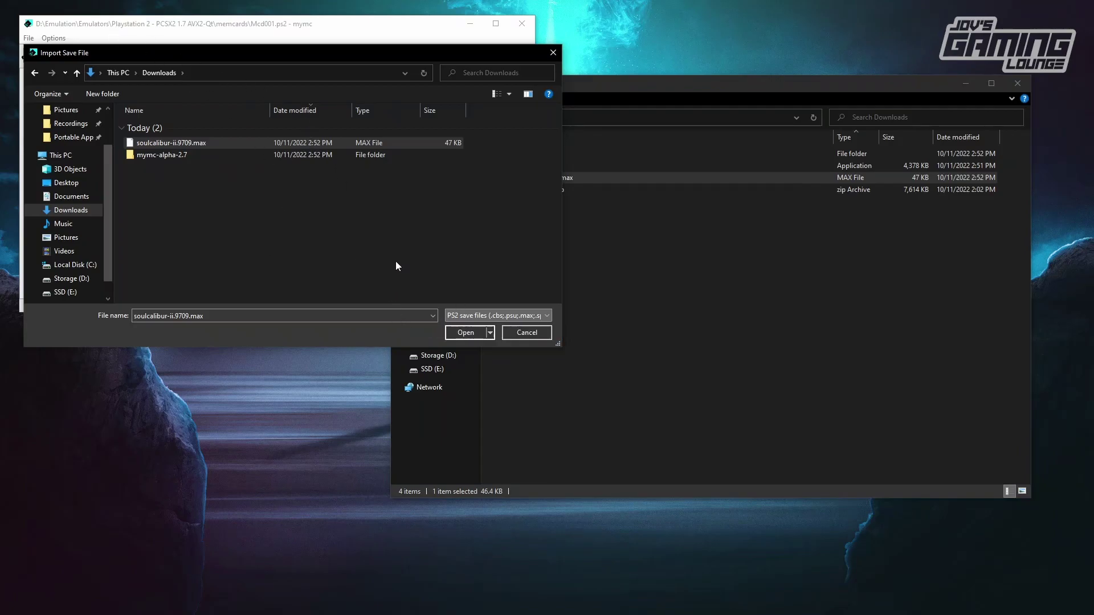
pyautogui.click(460, 333)
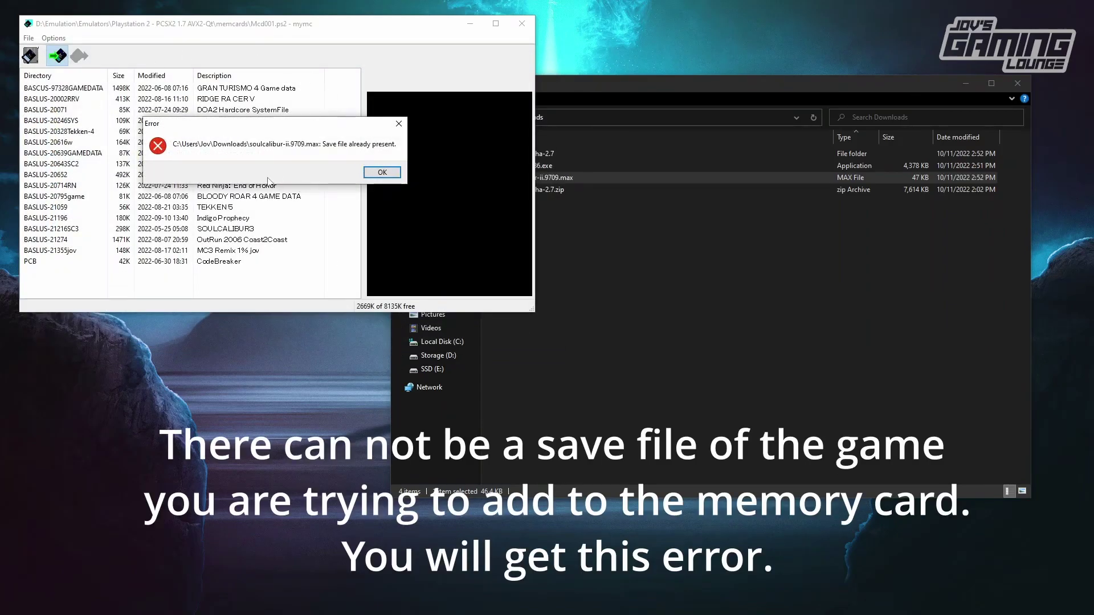
# Dismiss the 'save already present' error, view the existing SOULCALIBUR2 save, and open another card.
pyautogui.click(382, 173)
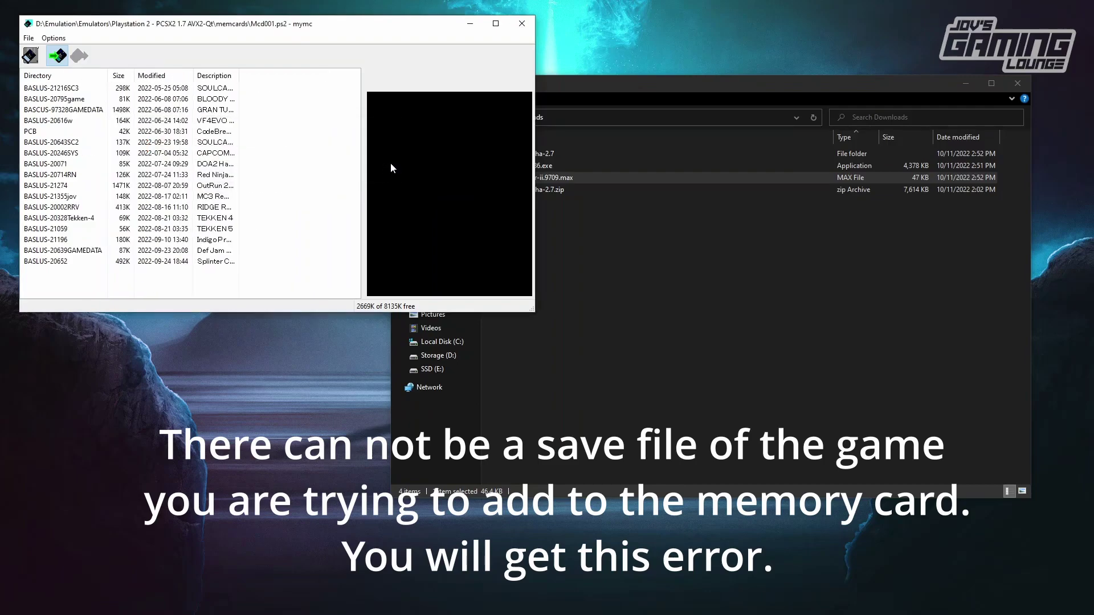
pyautogui.click(242, 165)
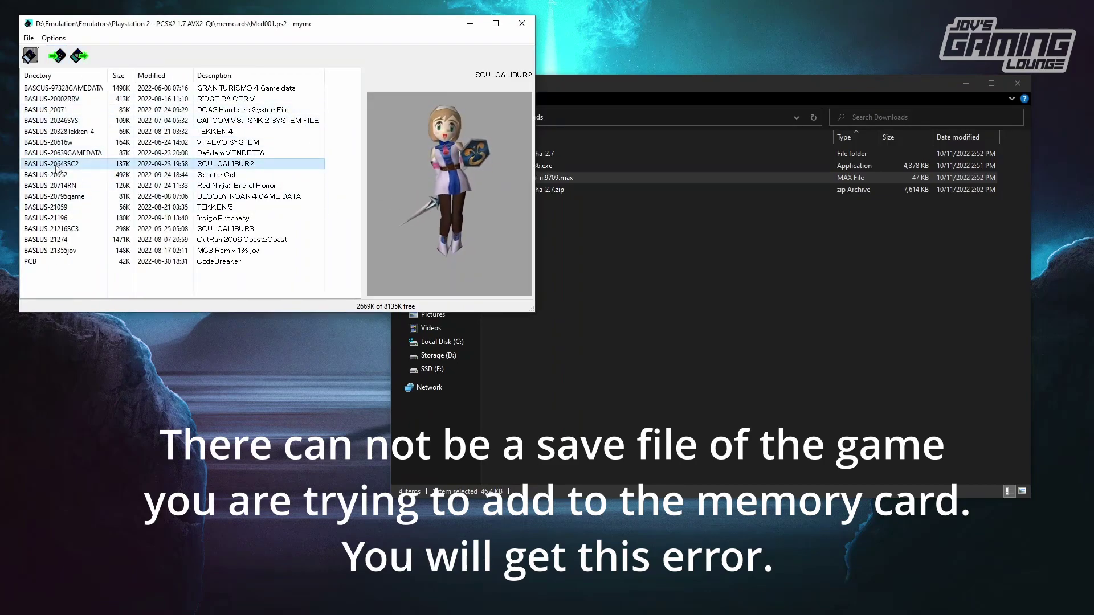
pyautogui.hotkey('ctrl', 'o')
# Open Big Card 32MB.ps2 and import soulcalibur-ii.9709.max, adding a SOULCALIBUR2 save.
pyautogui.click(166, 127)
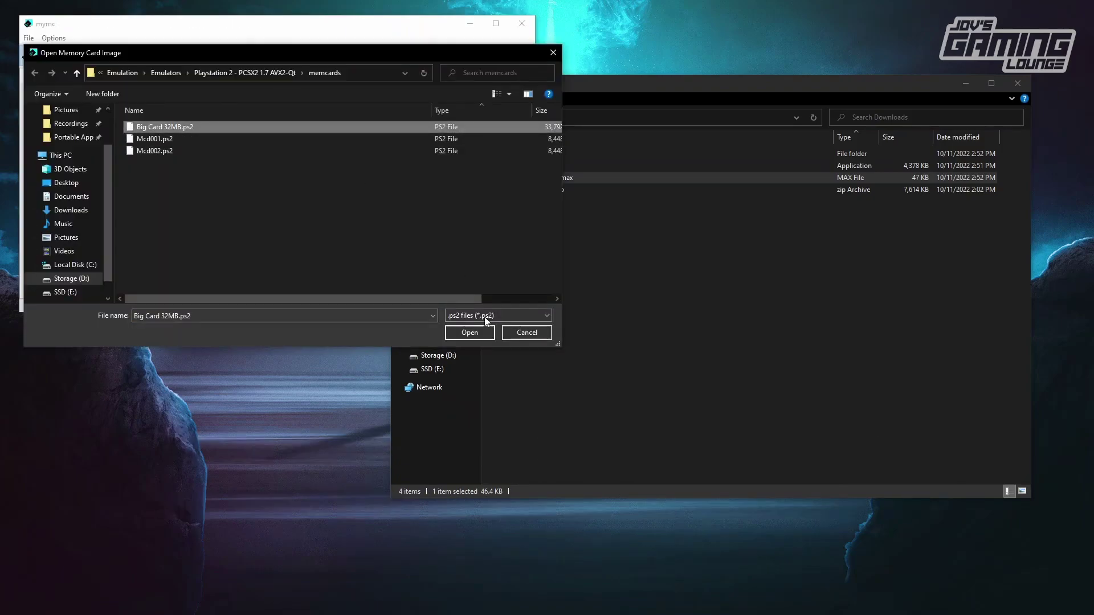
pyautogui.click(459, 331)
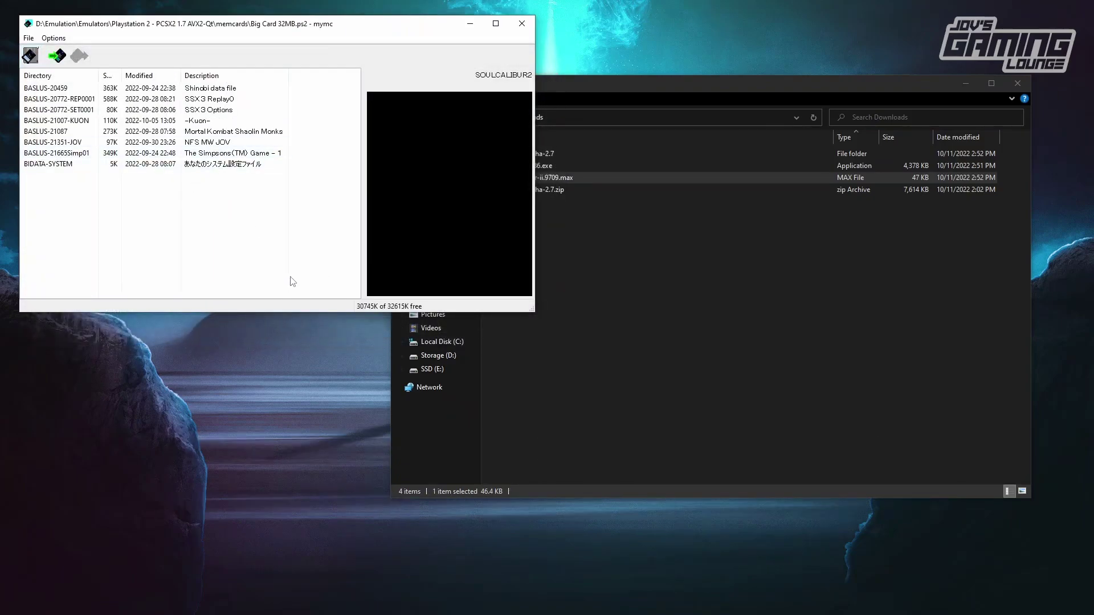
pyautogui.click(59, 55)
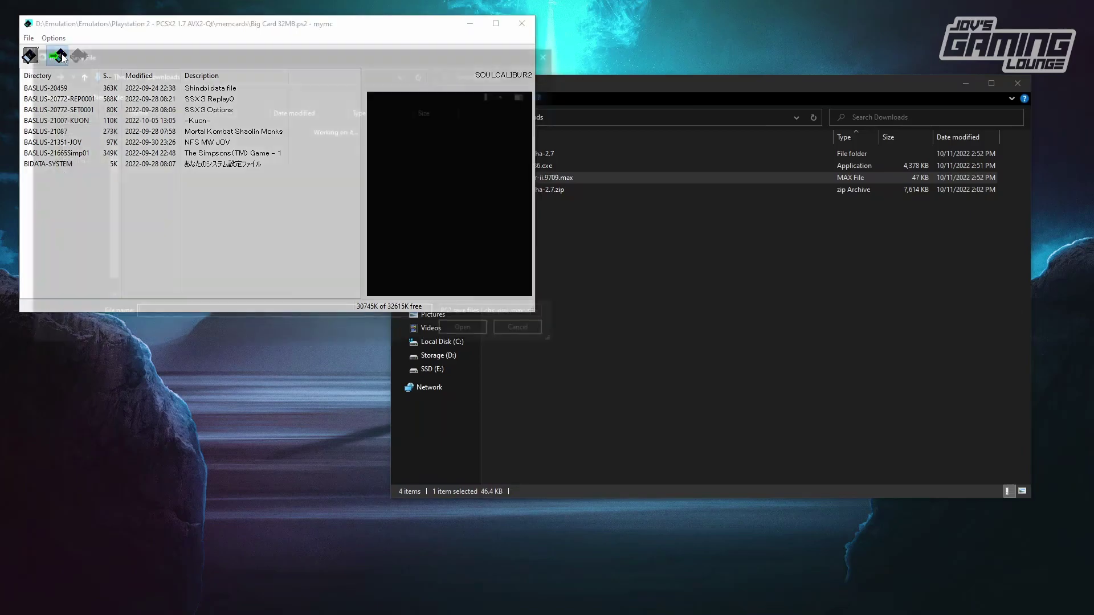
pyautogui.click(208, 144)
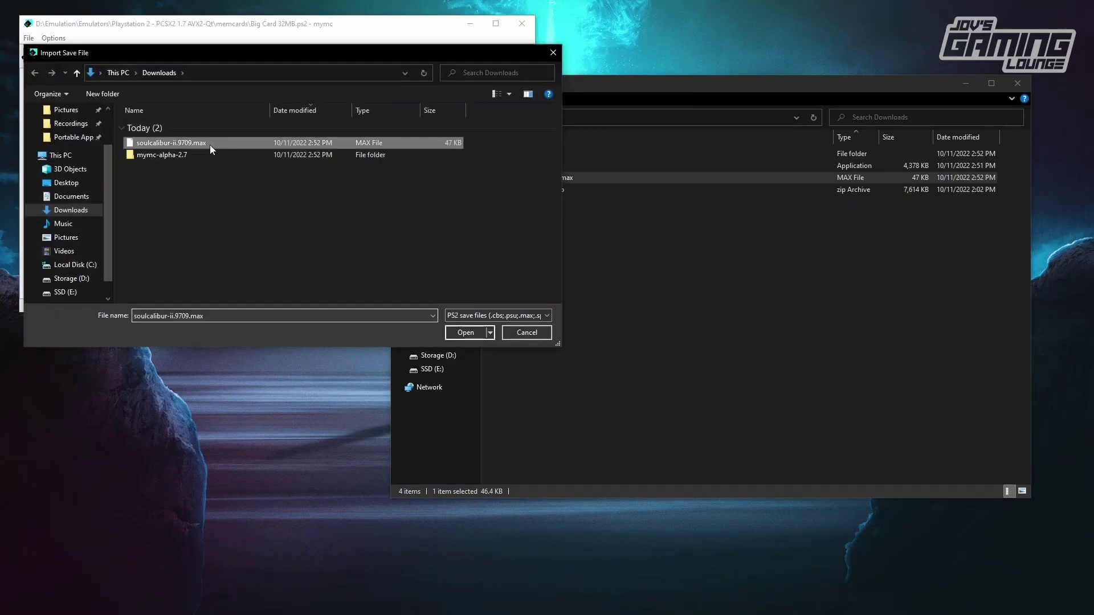
pyautogui.click(471, 333)
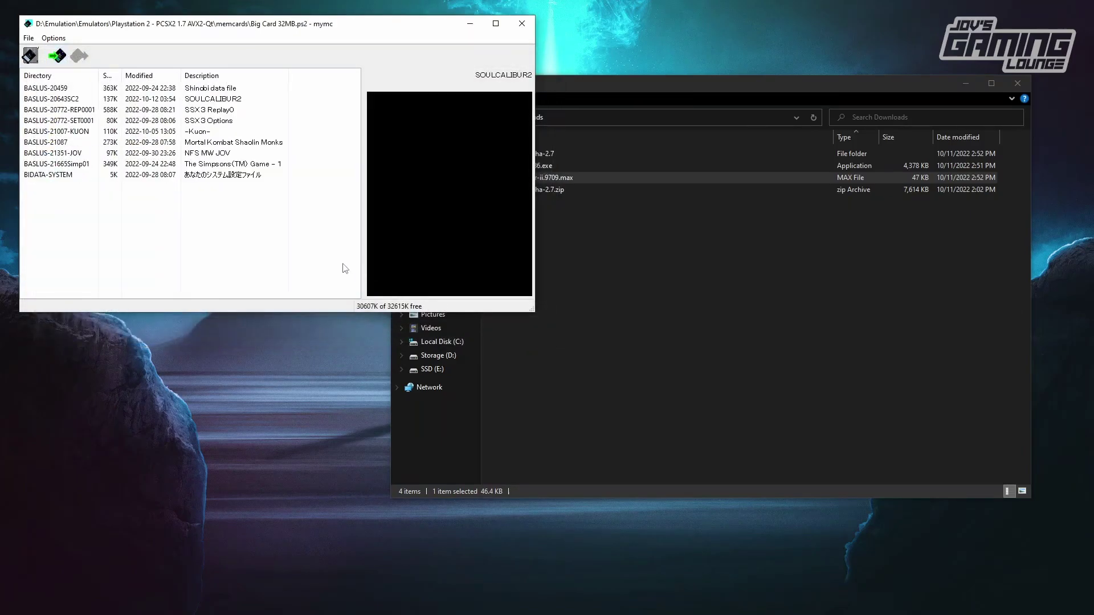
pyautogui.click(228, 99)
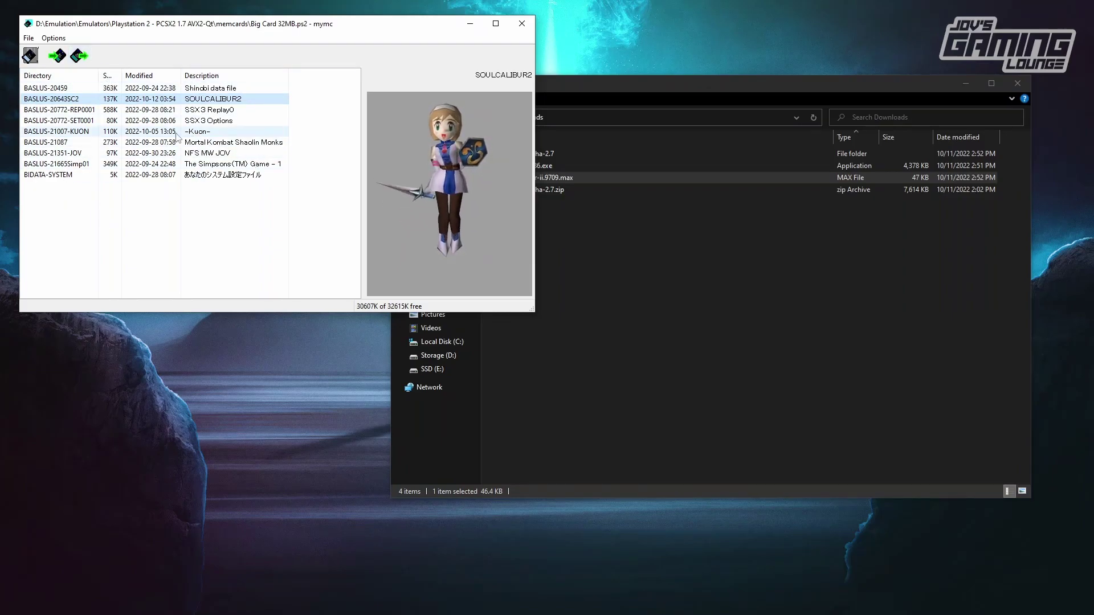
# Export the Mortal Kombat Shaolin Monks save to Downloads as SLUS-21087 Mortal Kombat Shaolin Monks (1BFA020F).psu.
pyautogui.click(216, 142)
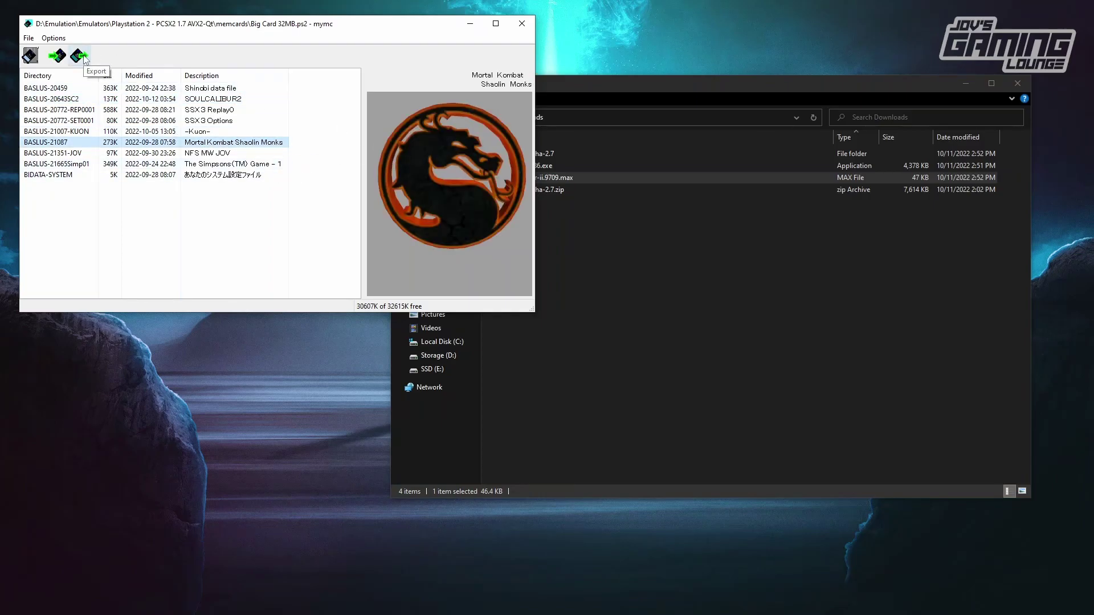
pyautogui.click(83, 55)
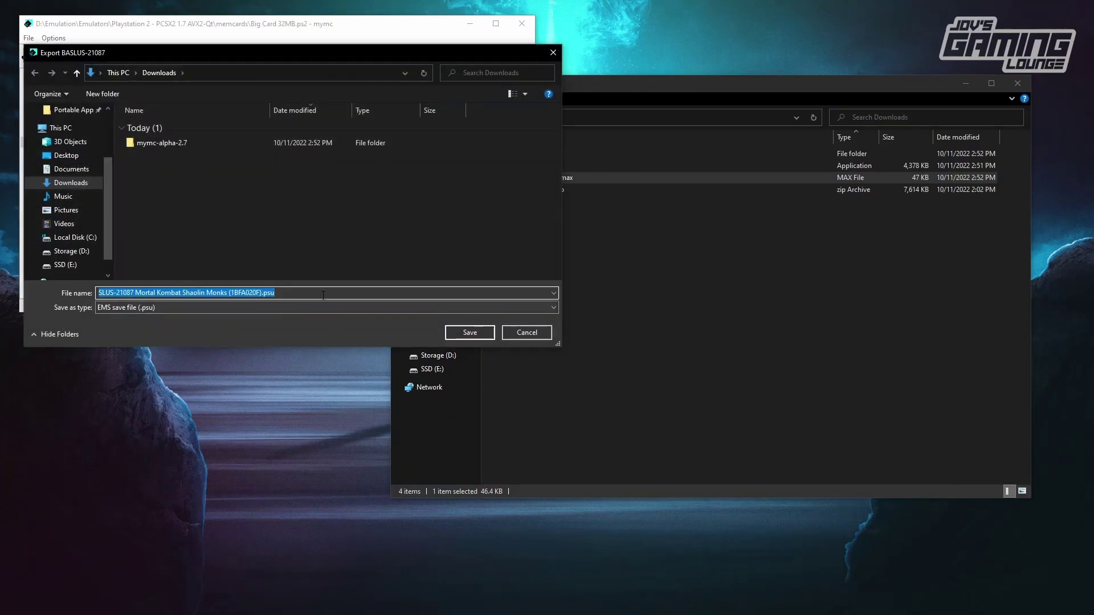
pyautogui.click(155, 307)
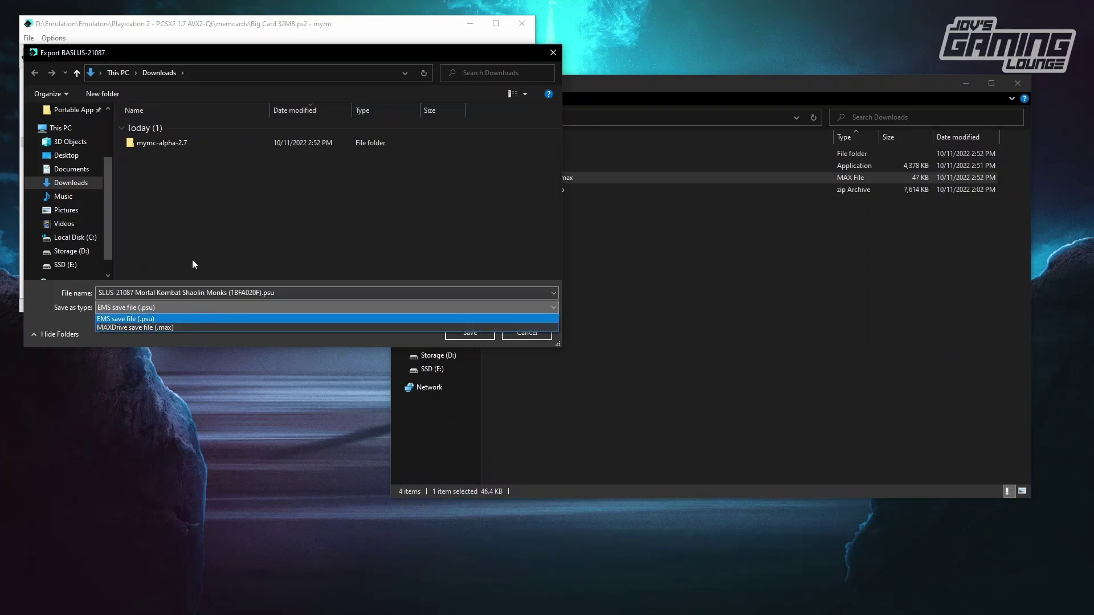
pyautogui.click(249, 214)
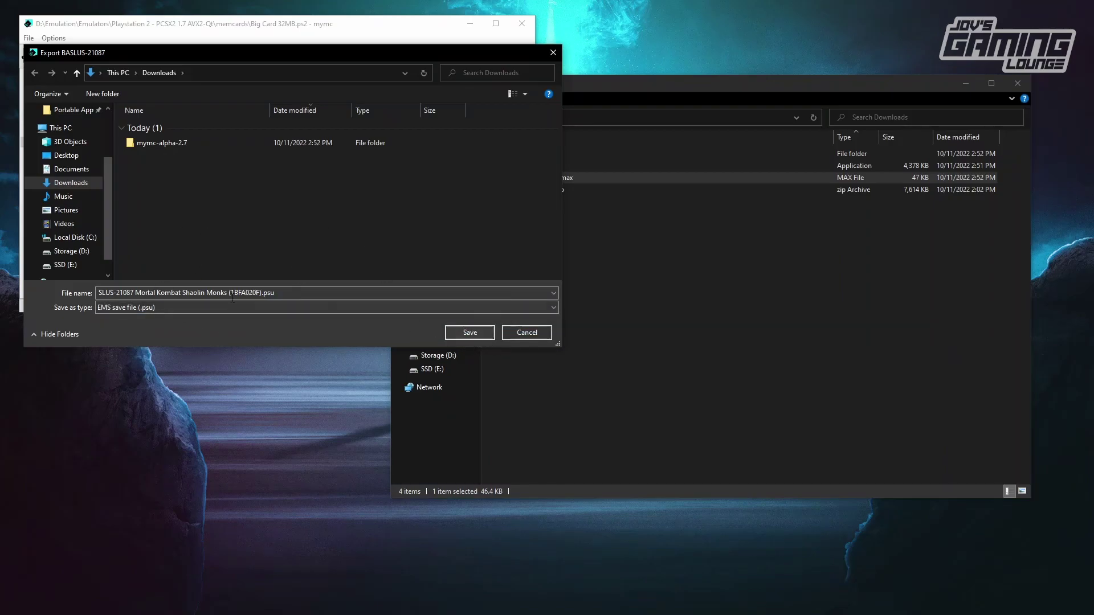
pyautogui.click(466, 333)
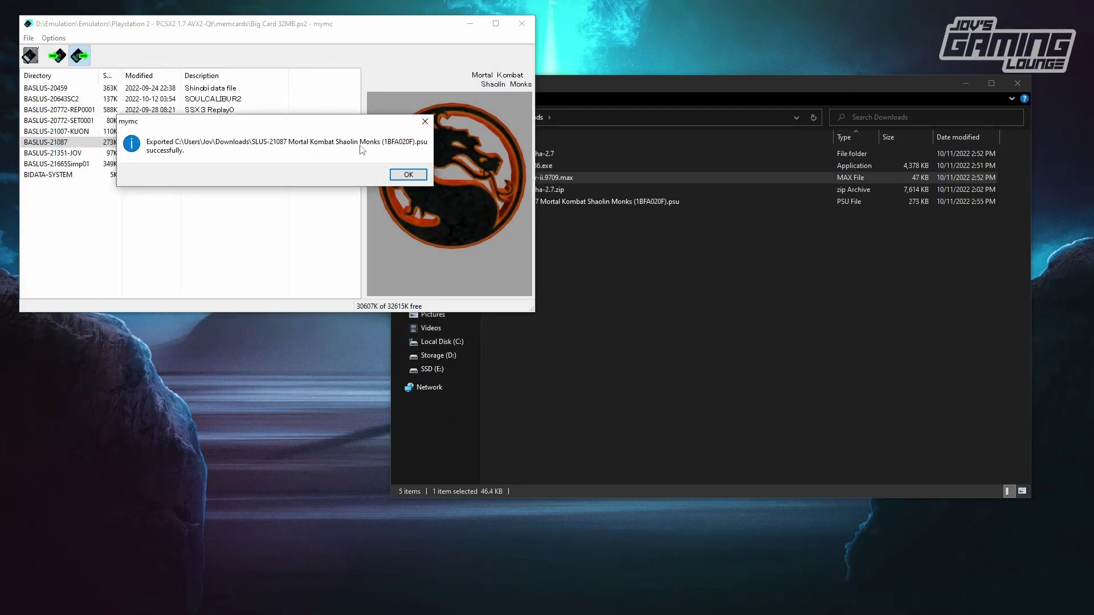
pyautogui.click(411, 176)
# Check the exported Mortal Kombat PSU file in Downloads, then return to mymc.
pyautogui.click(729, 306)
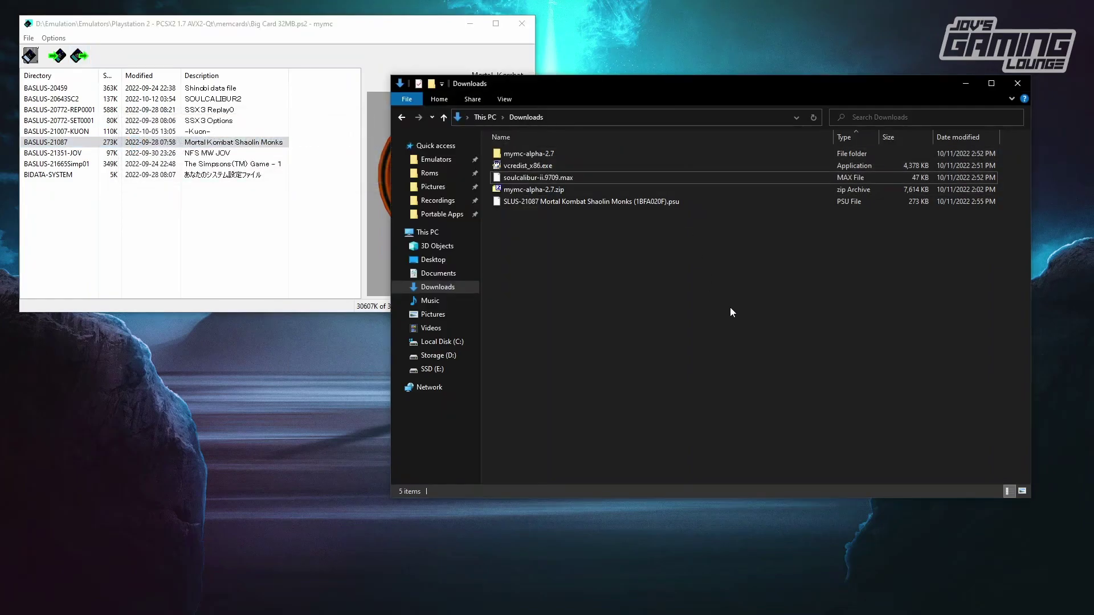
pyautogui.click(648, 206)
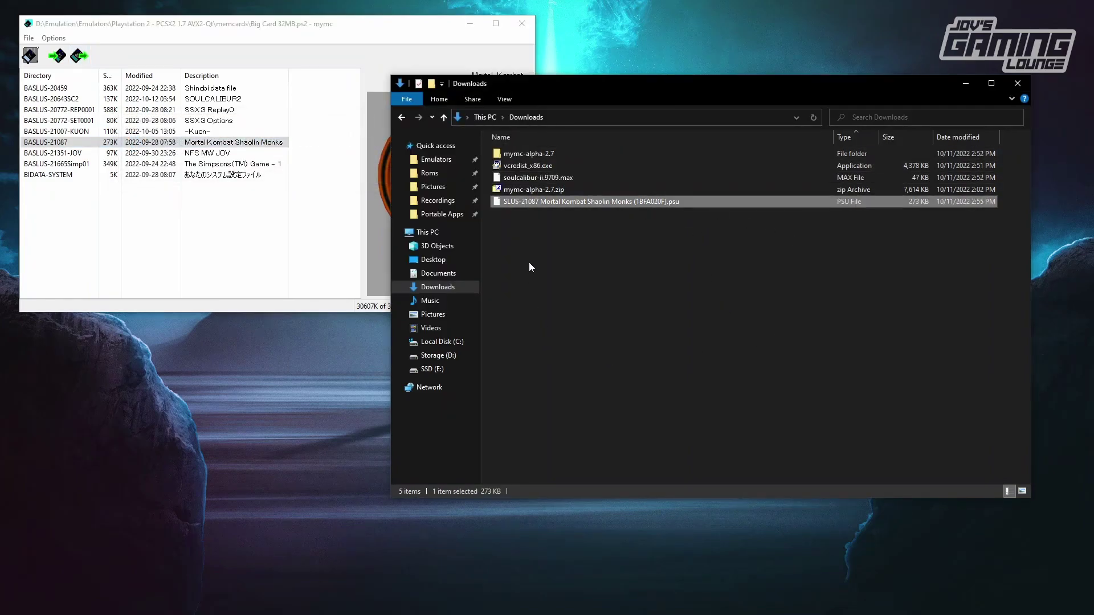
pyautogui.click(116, 59)
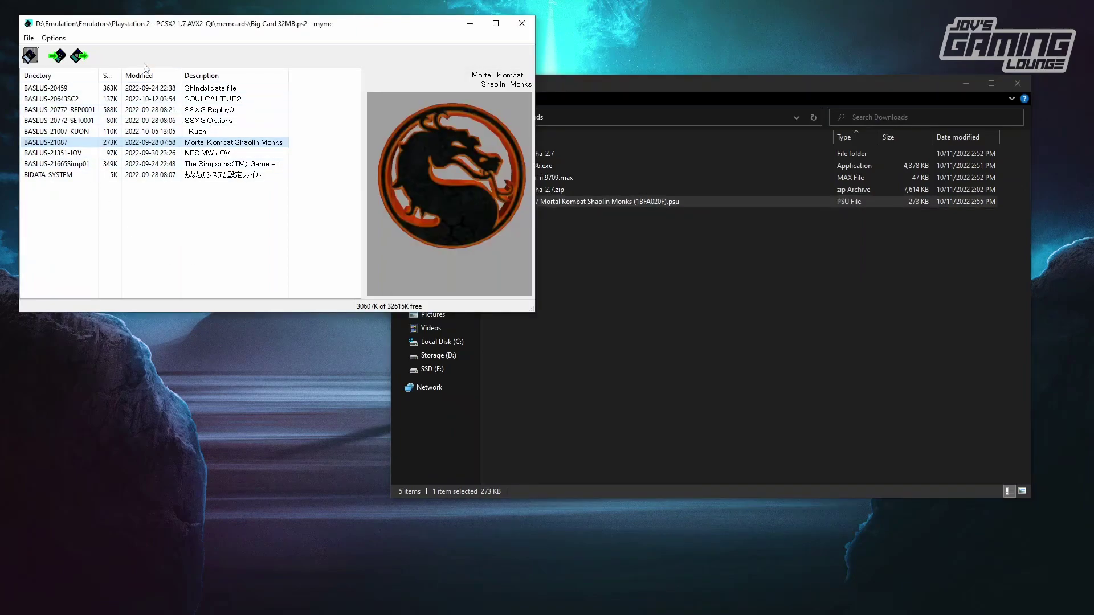
# List the memcards images in mymc's Open dialog and drag the PCSX2 game list onscreen.
pyautogui.click(30, 55)
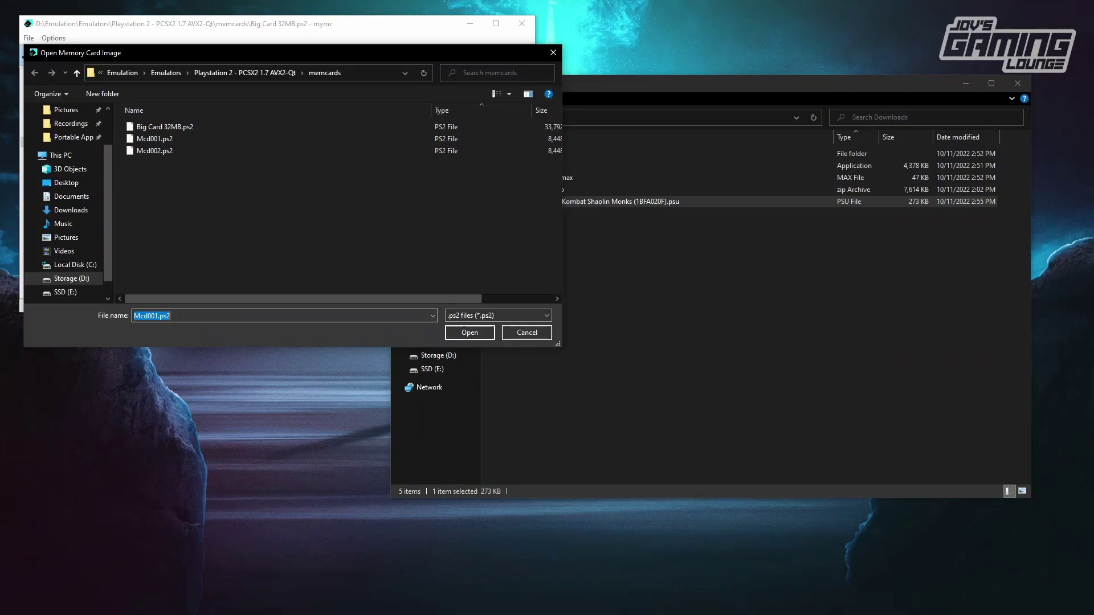
pyautogui.moveTo(0, 113); pyautogui.dragTo(652, 114)
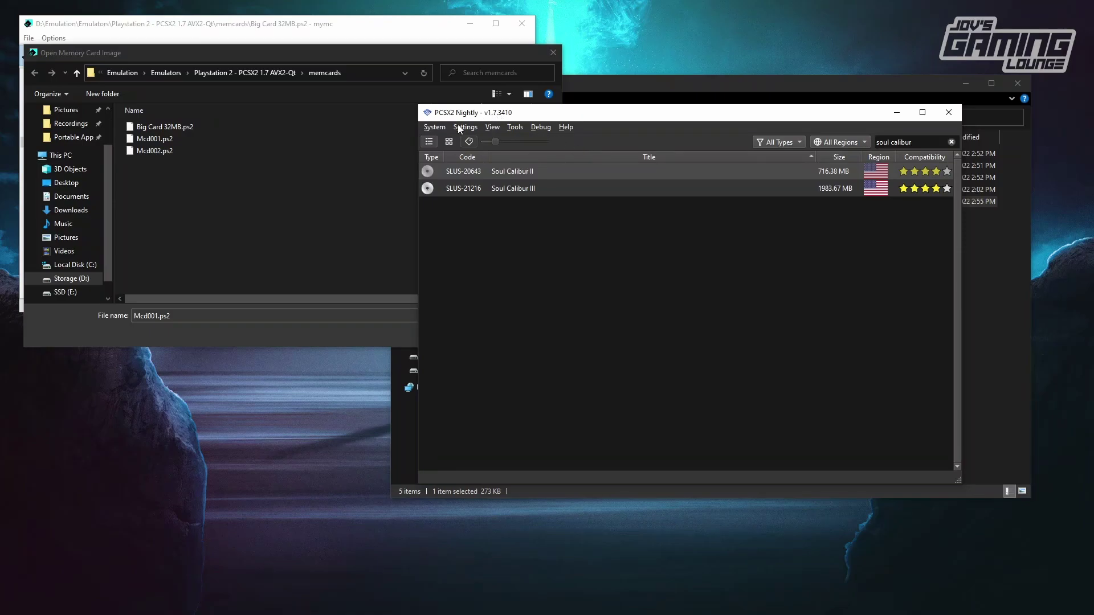
# Open PCSX2's Memory Cards settings and bring up the Create Memory Card dialog.
pyautogui.click(472, 127)
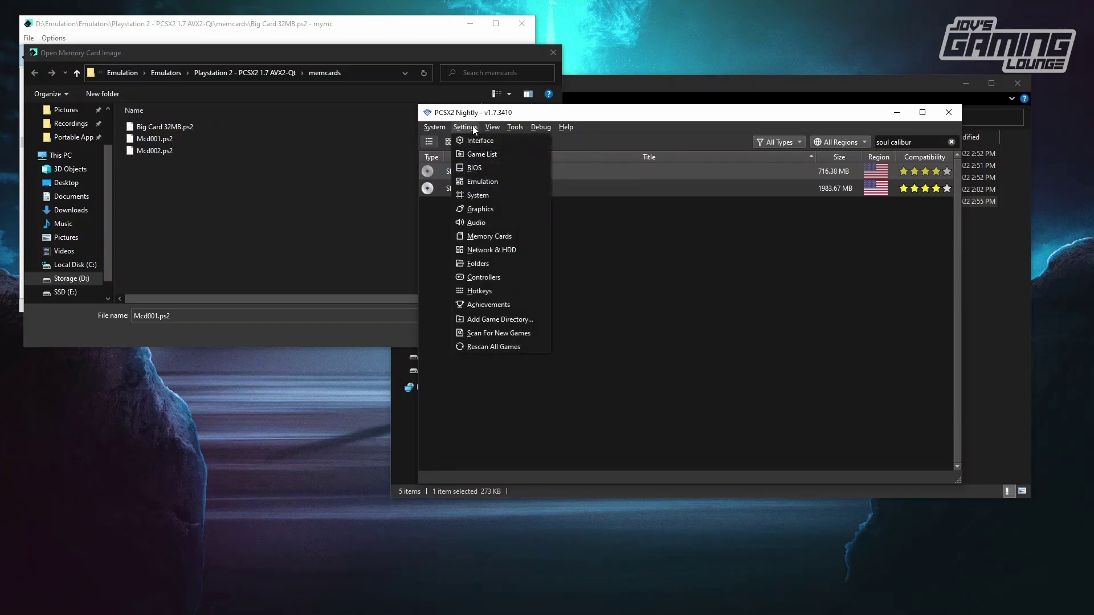
pyautogui.click(488, 239)
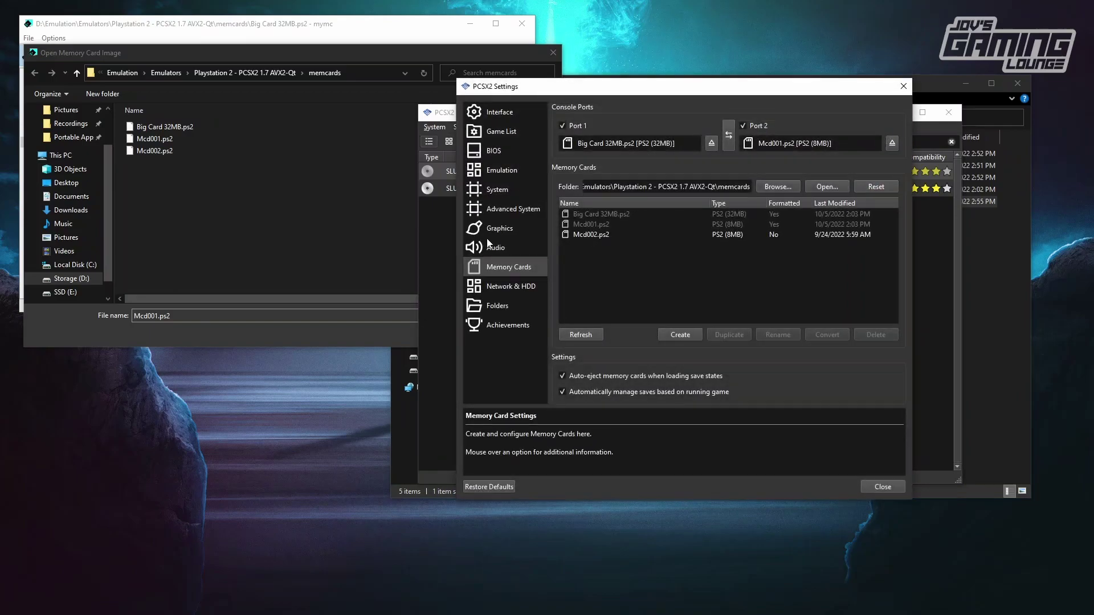
pyautogui.moveTo(657, 92); pyautogui.dragTo(530, 121)
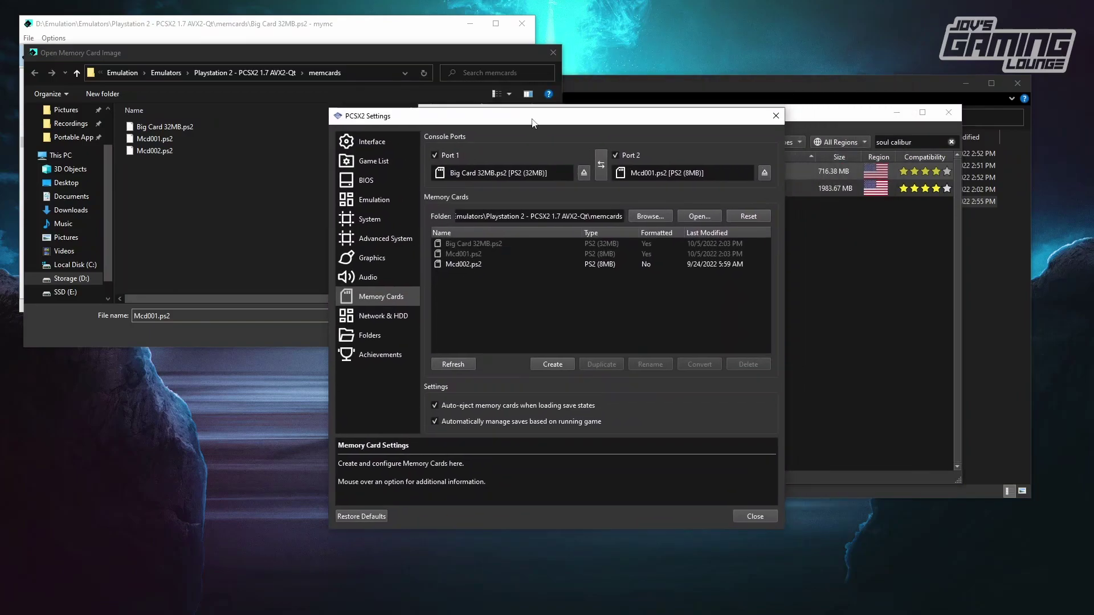
pyautogui.click(550, 364)
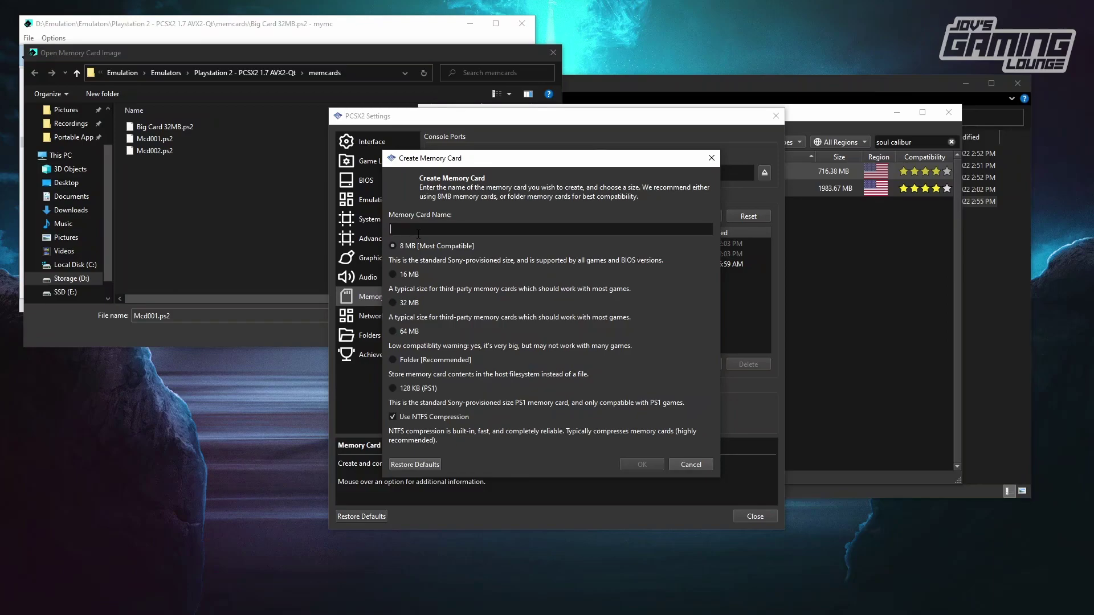
# Create an 8 MB card named 'Soulcalibur 2' and acknowledge the confirmation.
pyautogui.write('Soulcalibur')
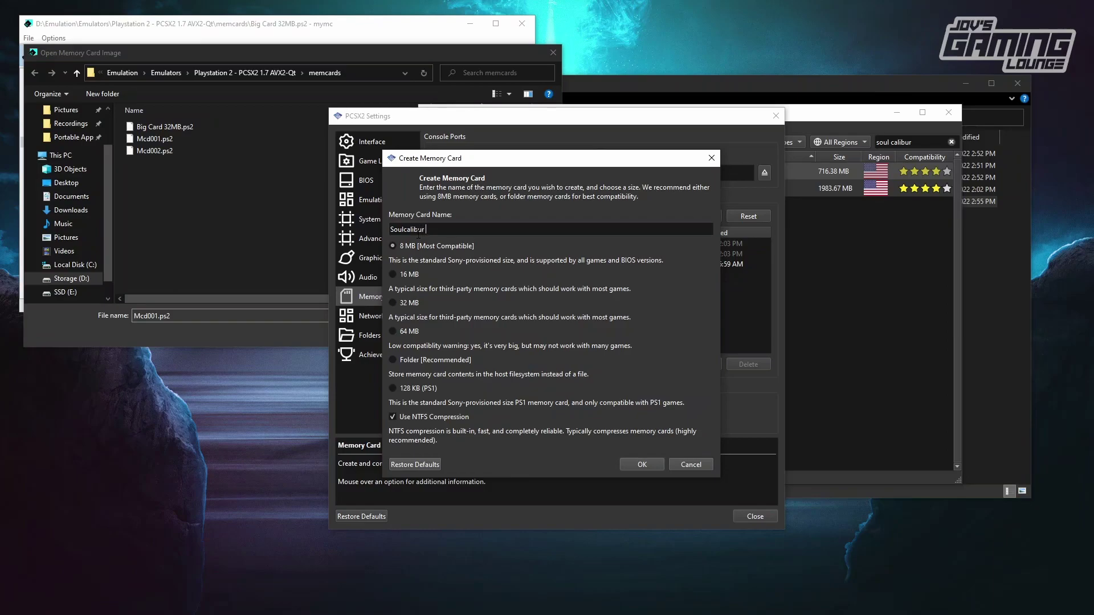
pyautogui.write(' 2')
pyautogui.click(638, 465)
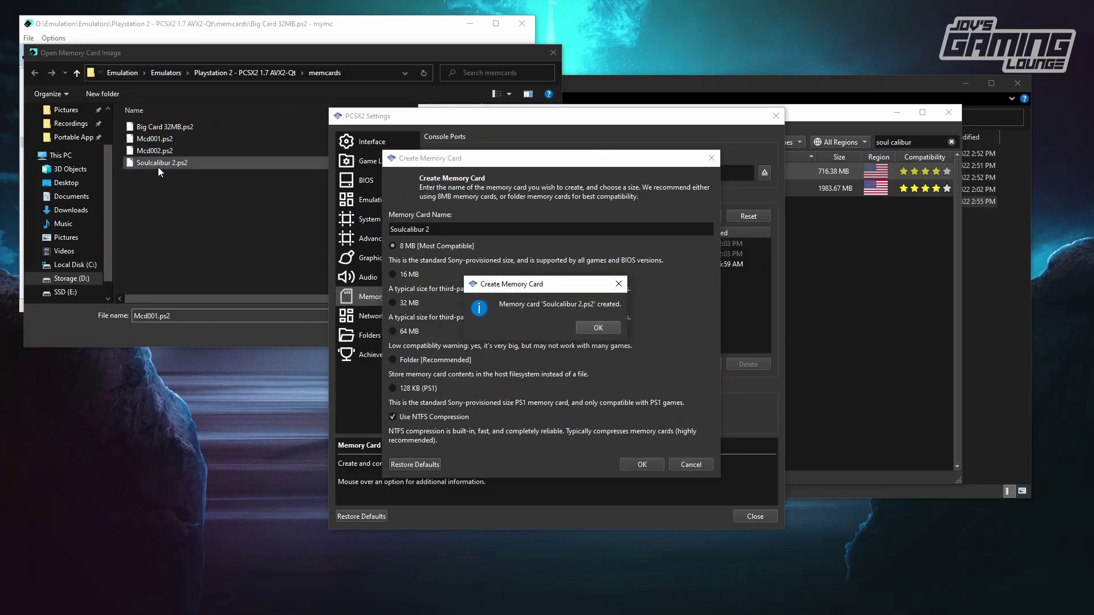
pyautogui.click(597, 328)
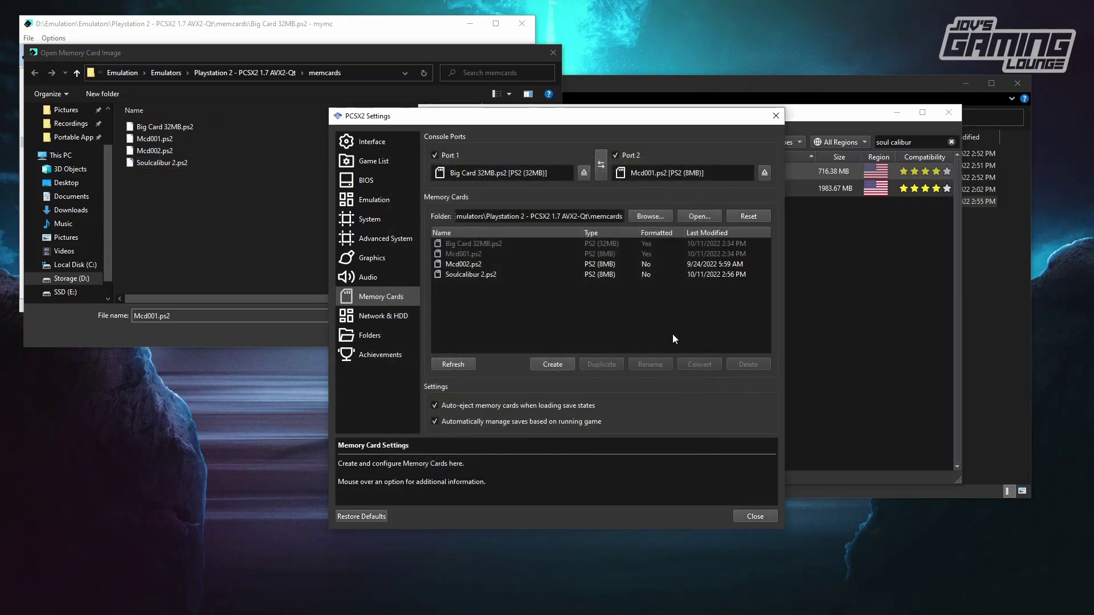
# Assign the Soulcalibur 2.ps2 card to Port 1 from its context menu.
pyautogui.click(463, 275)
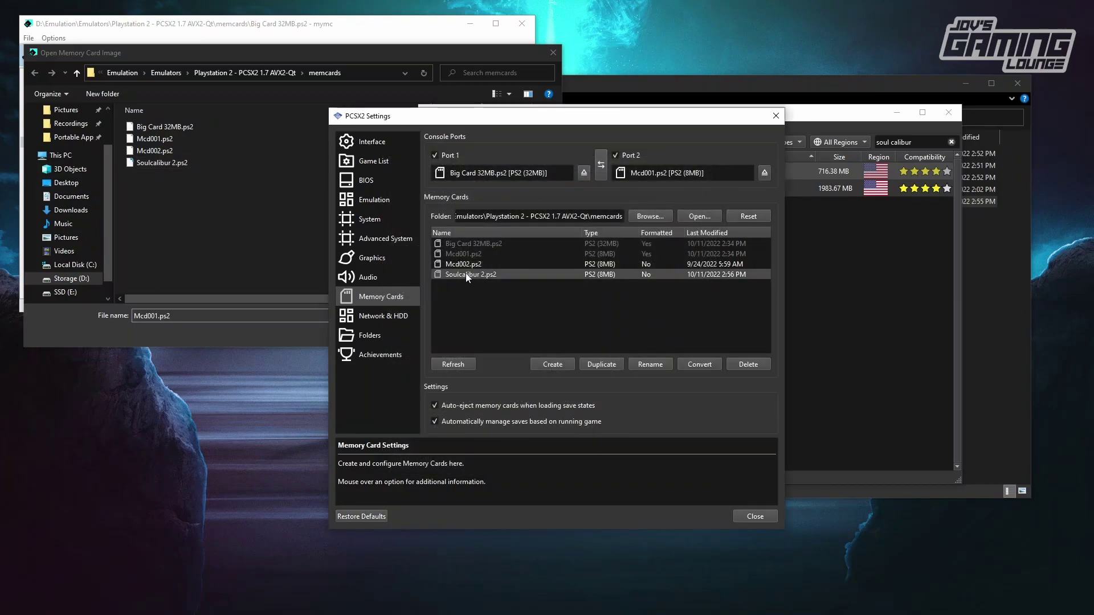
pyautogui.rightClick(478, 274)
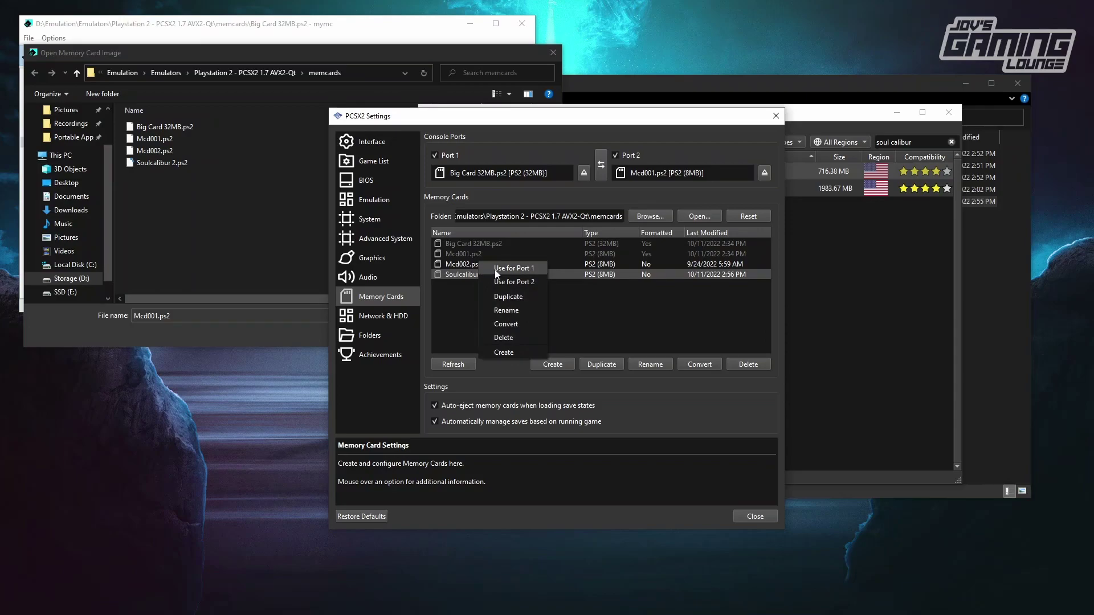
pyautogui.click(526, 268)
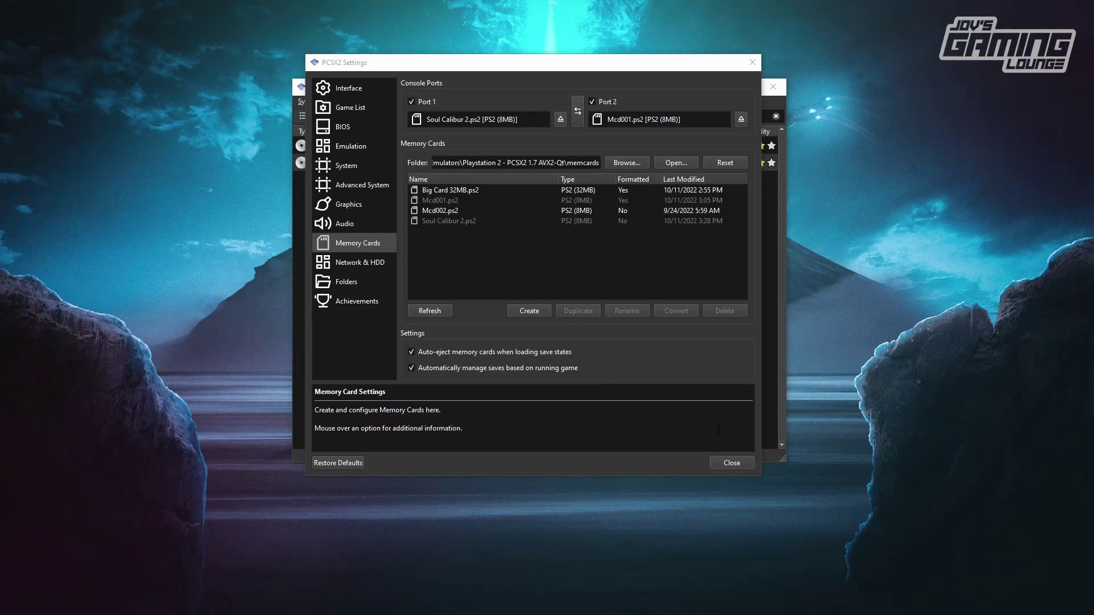
# Close the settings and boot the PS2 BIOS via System > Start BIOS.
pyautogui.click(731, 461)
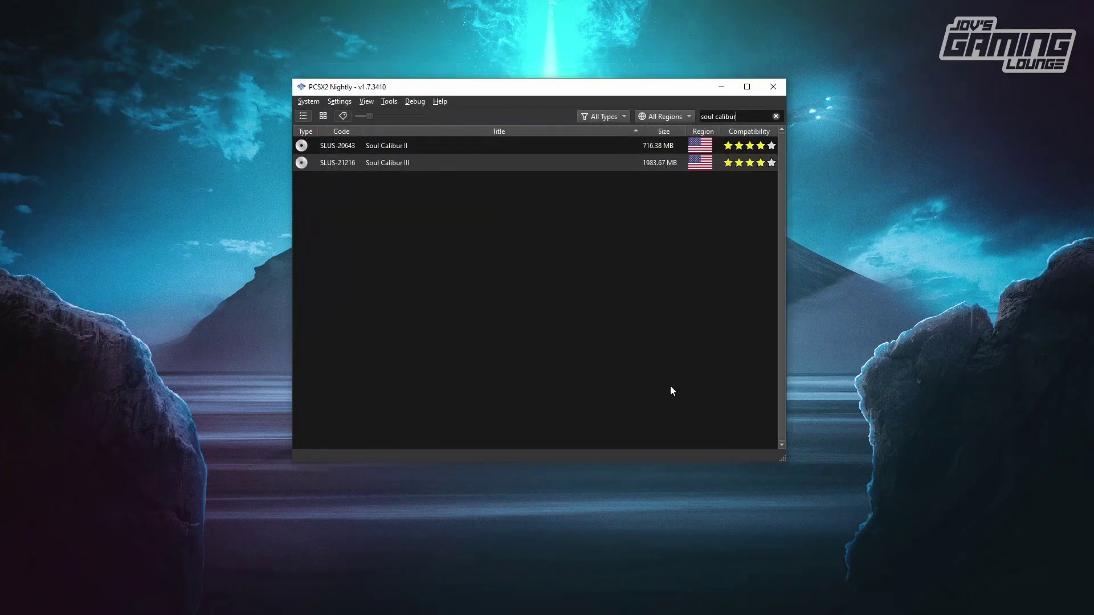
pyautogui.click(303, 104)
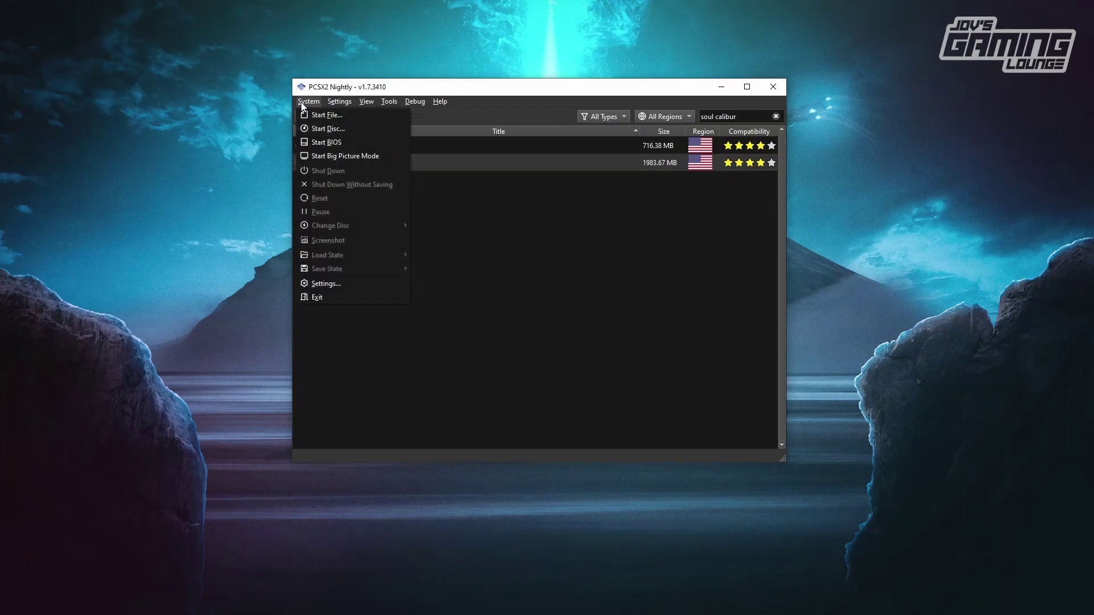
pyautogui.click(321, 143)
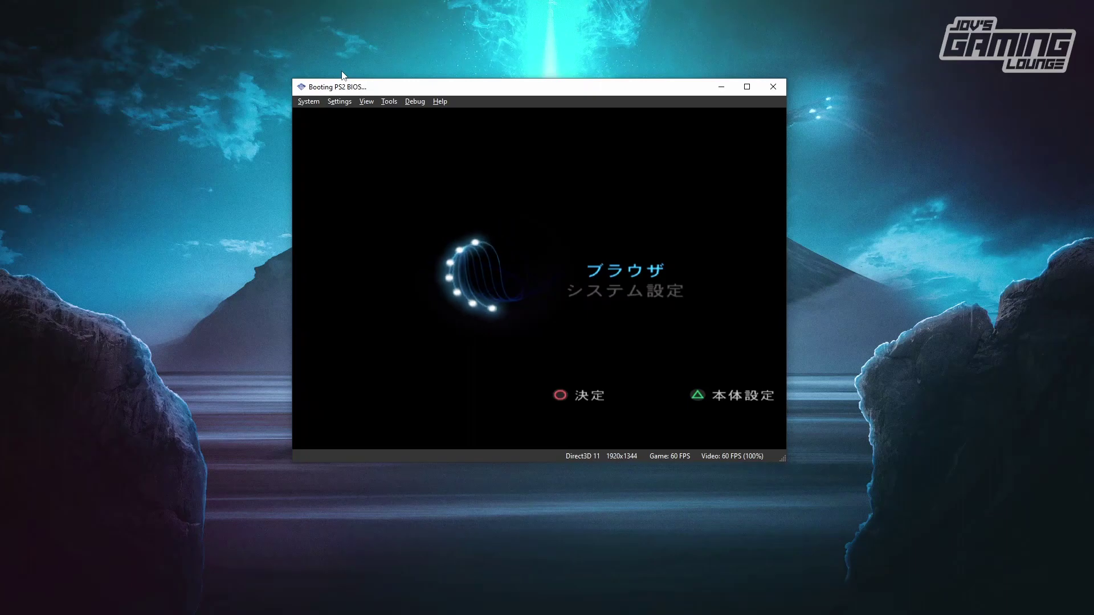
# Open Memory Card 1 in the BIOS browser and confirm はい to format it.
pyautogui.press('l')
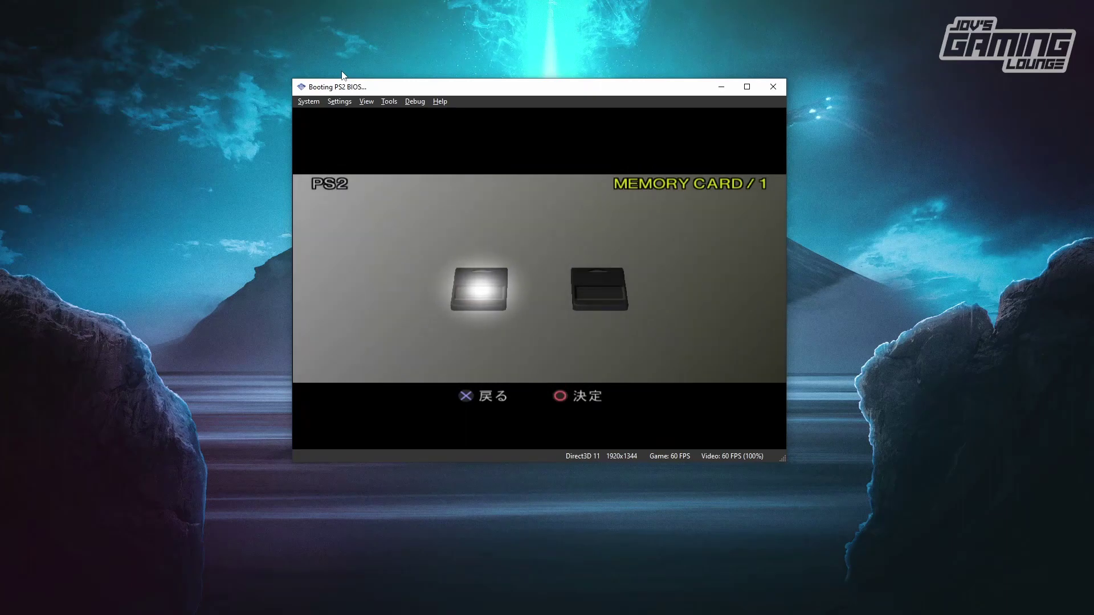
pyautogui.press('Return')
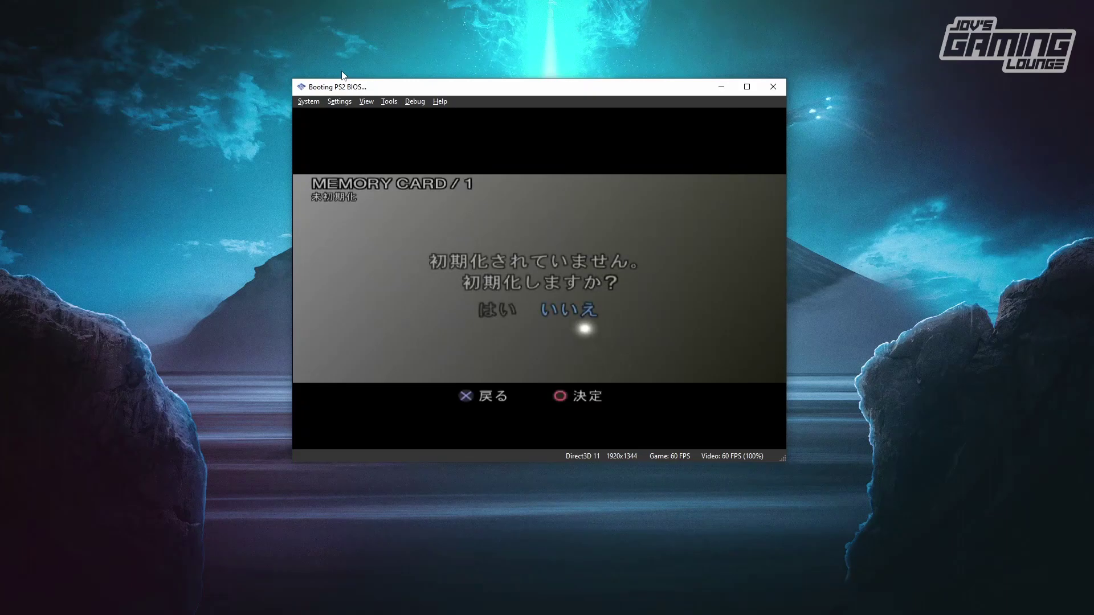
pyautogui.press('Left')
pyautogui.press('Return')
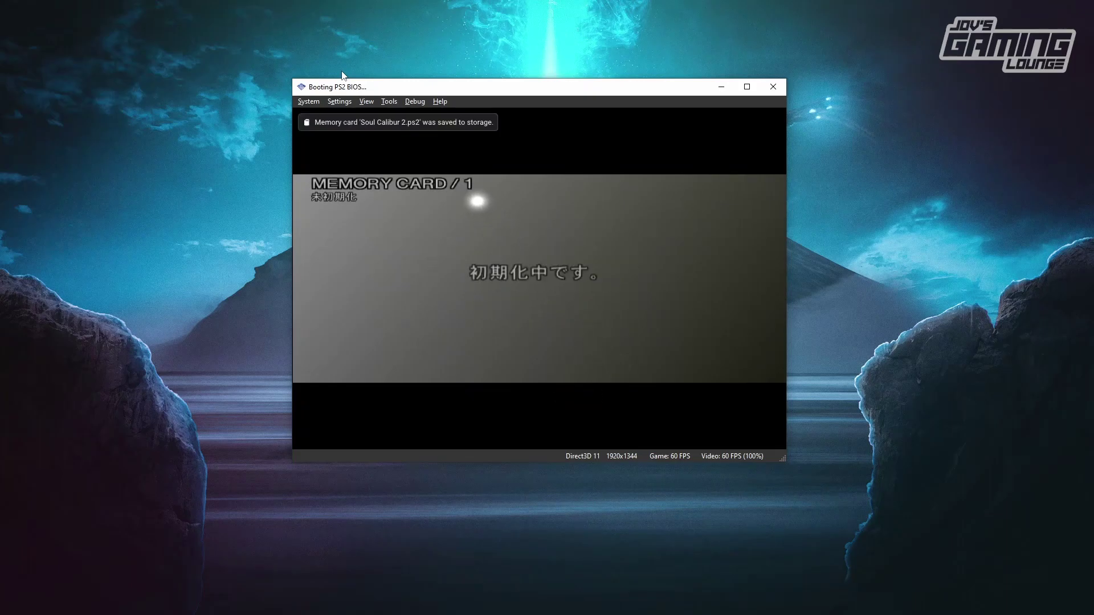